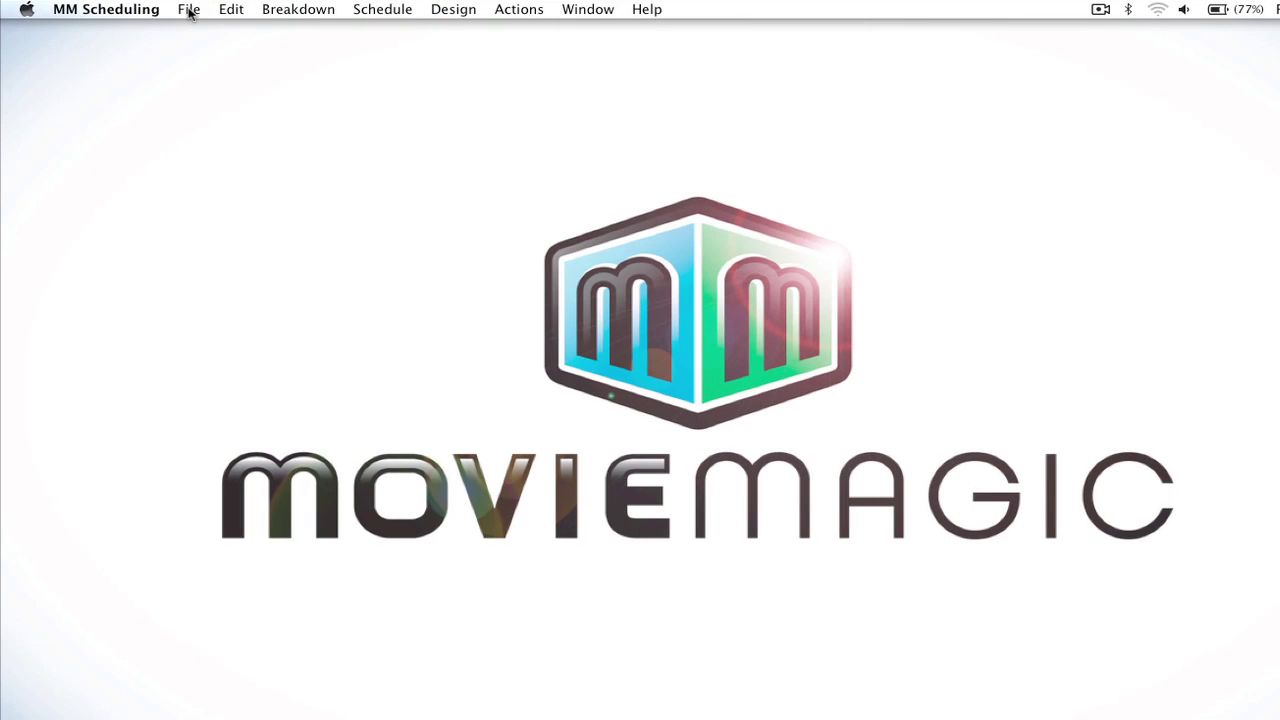
Step: Open the File menu on the start screen to begin a new schedule
click(189, 11)
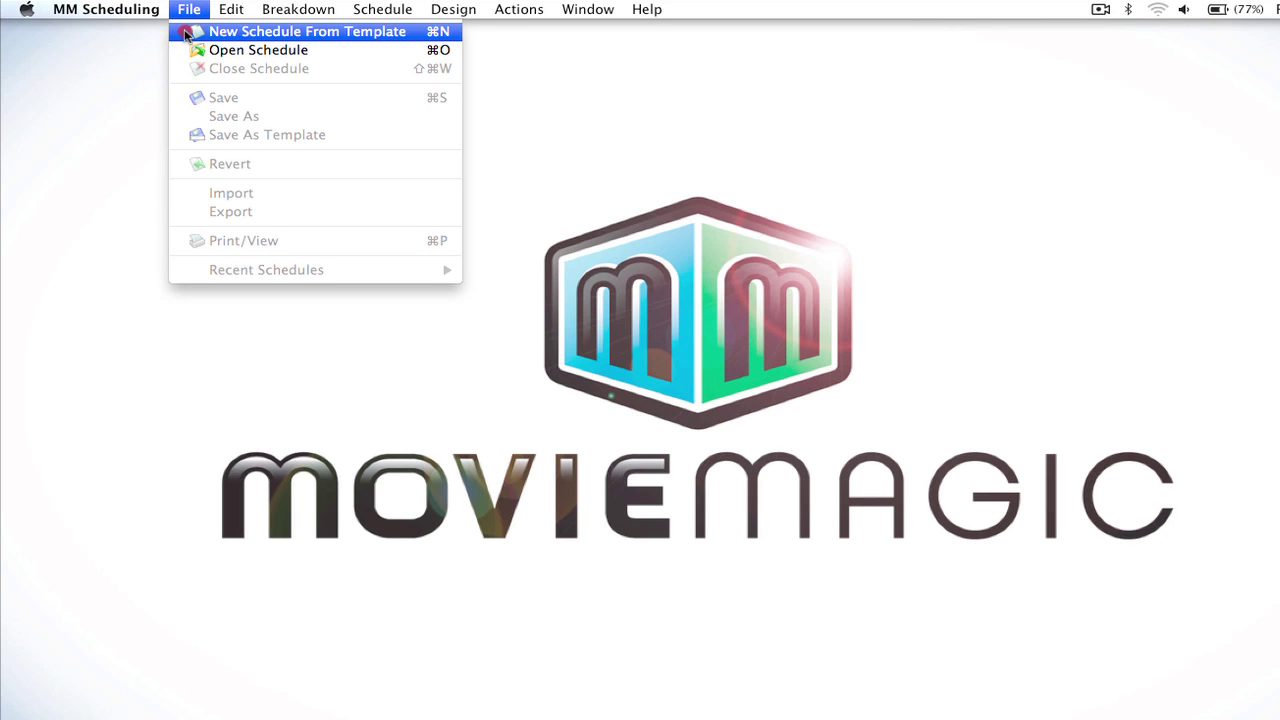
Step: Create the new schedule untitled5.msd from the Default Template.mst template
click(186, 33)
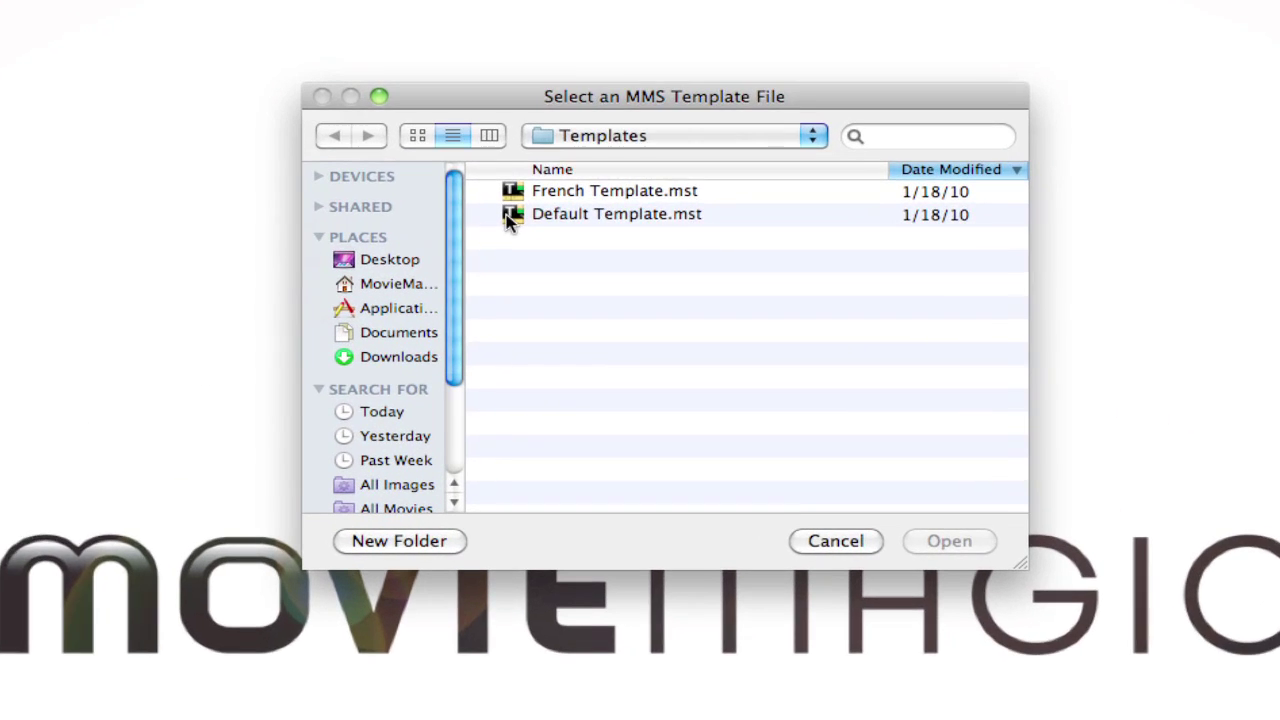
click(595, 219)
click(978, 596)
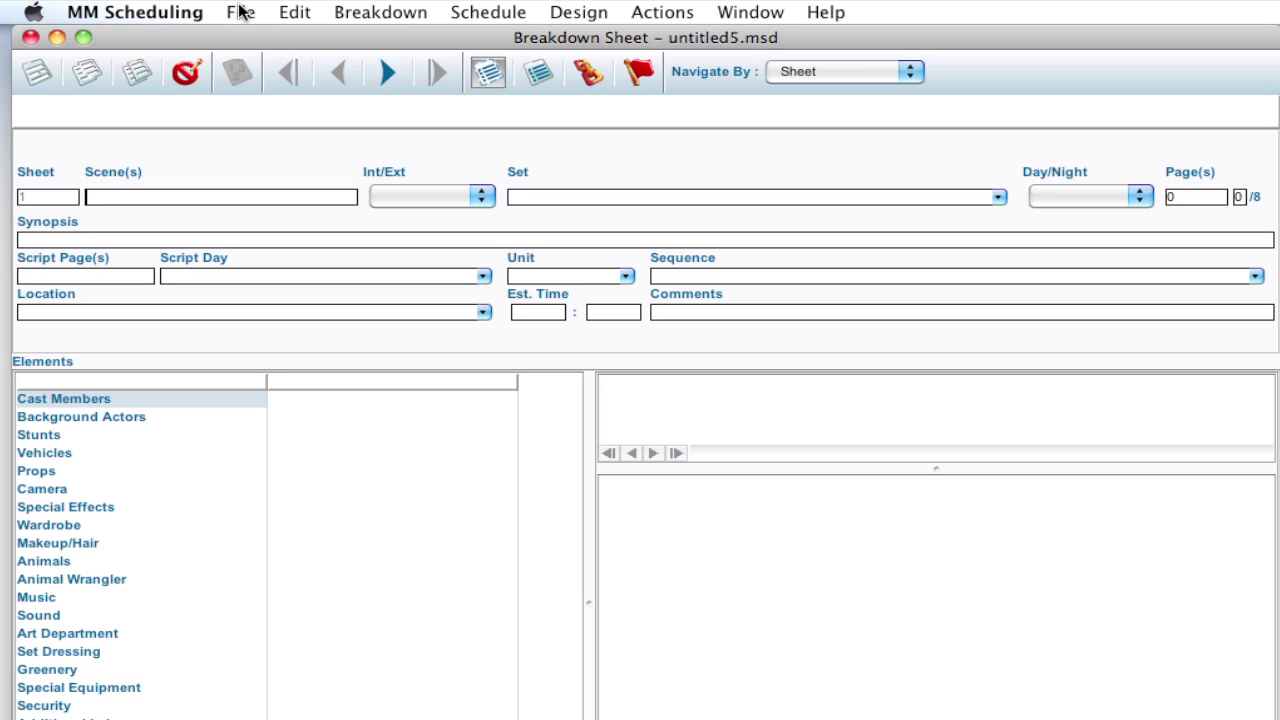
Step: Import Script.sex from the Desktop into the schedule, confirming the import prompt
click(241, 12)
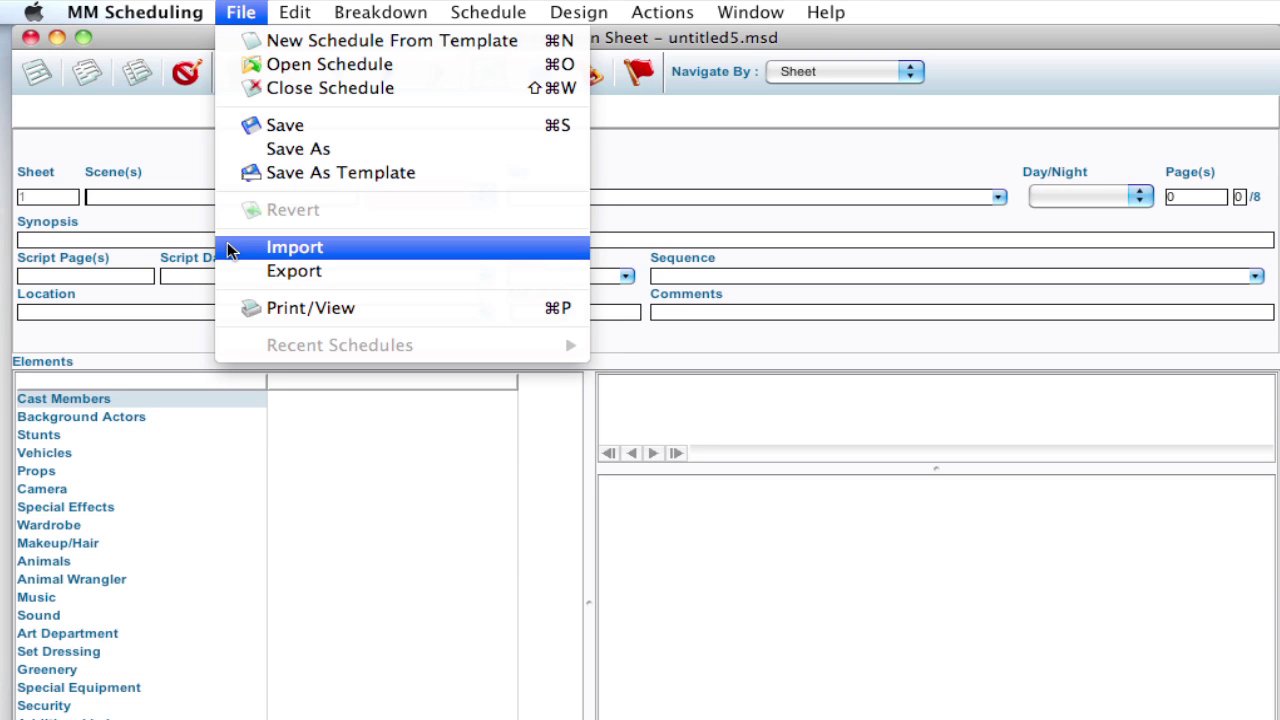
click(294, 247)
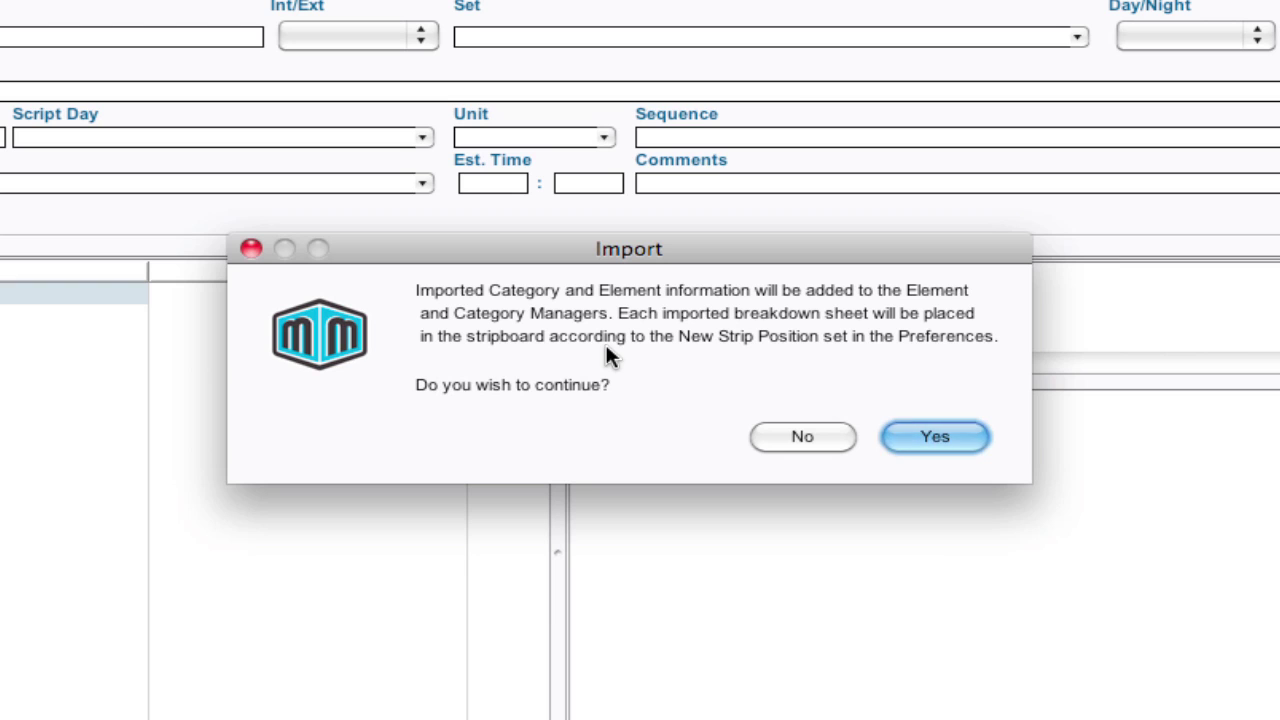
click(963, 438)
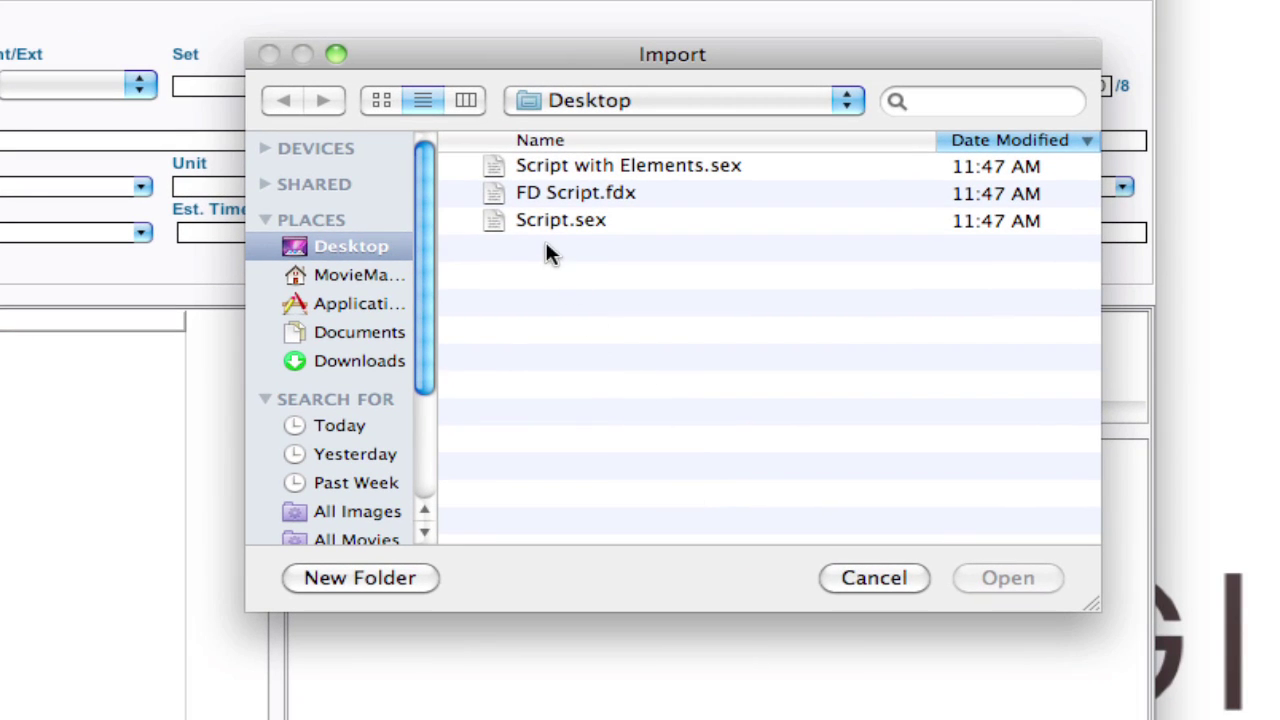
click(517, 220)
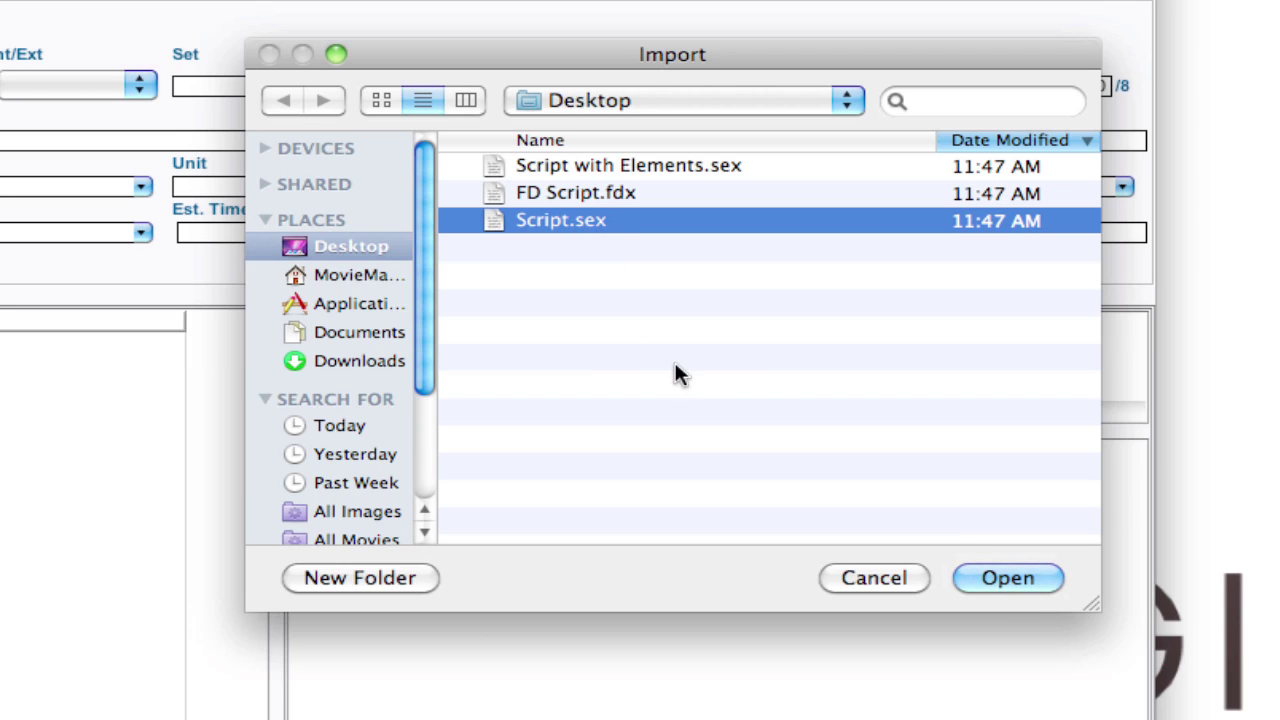
click(993, 576)
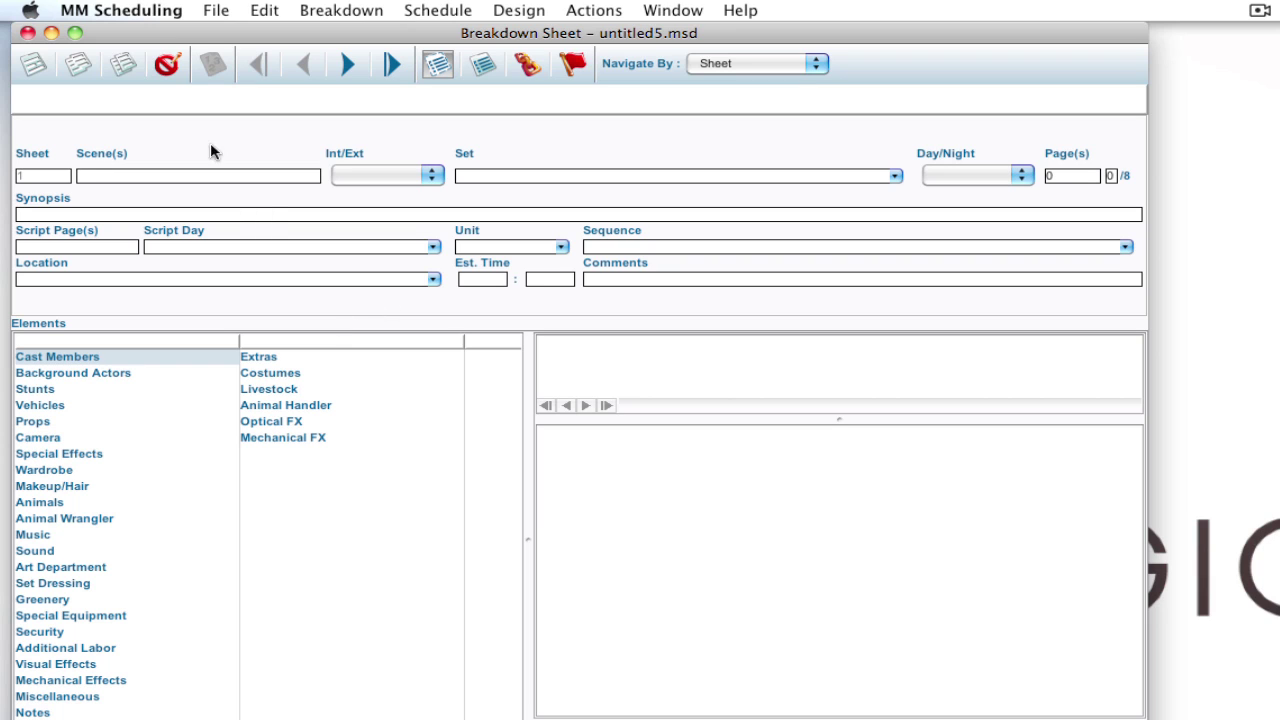
Step: Delete blank sheet 1 and its strip so sheet 2, INT COMEDY CLUB, comes first
click(166, 66)
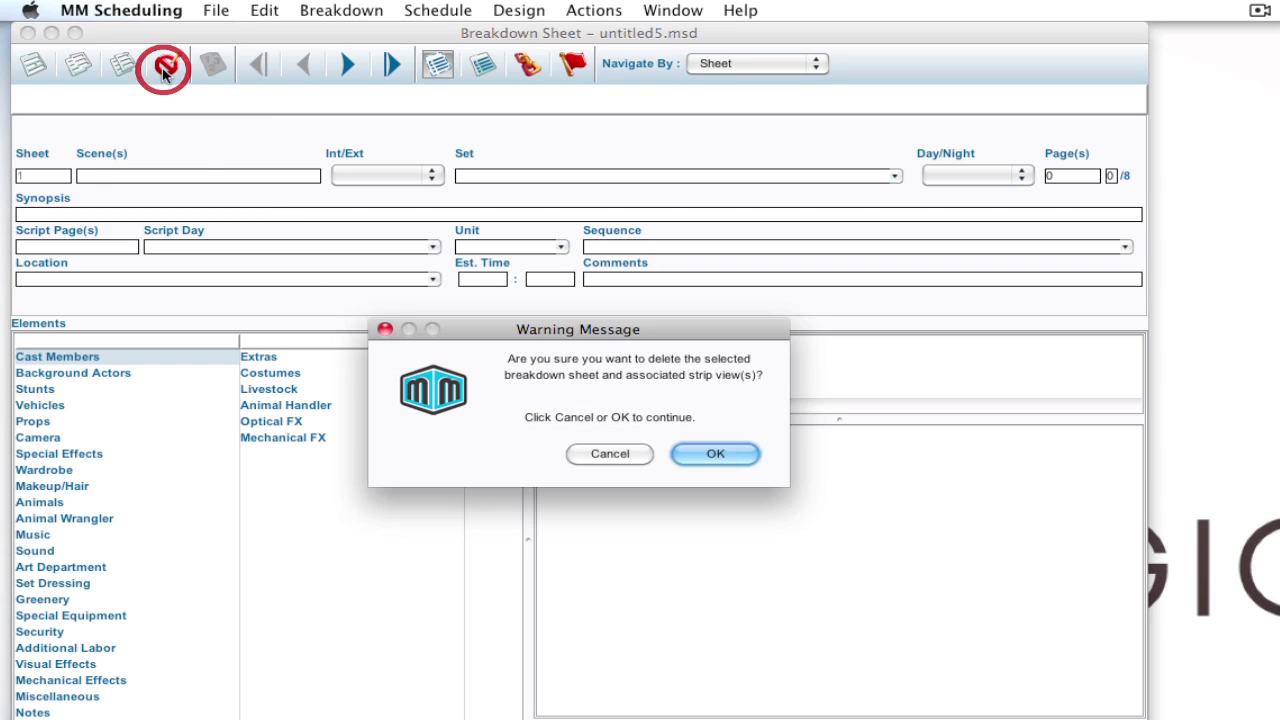
click(700, 455)
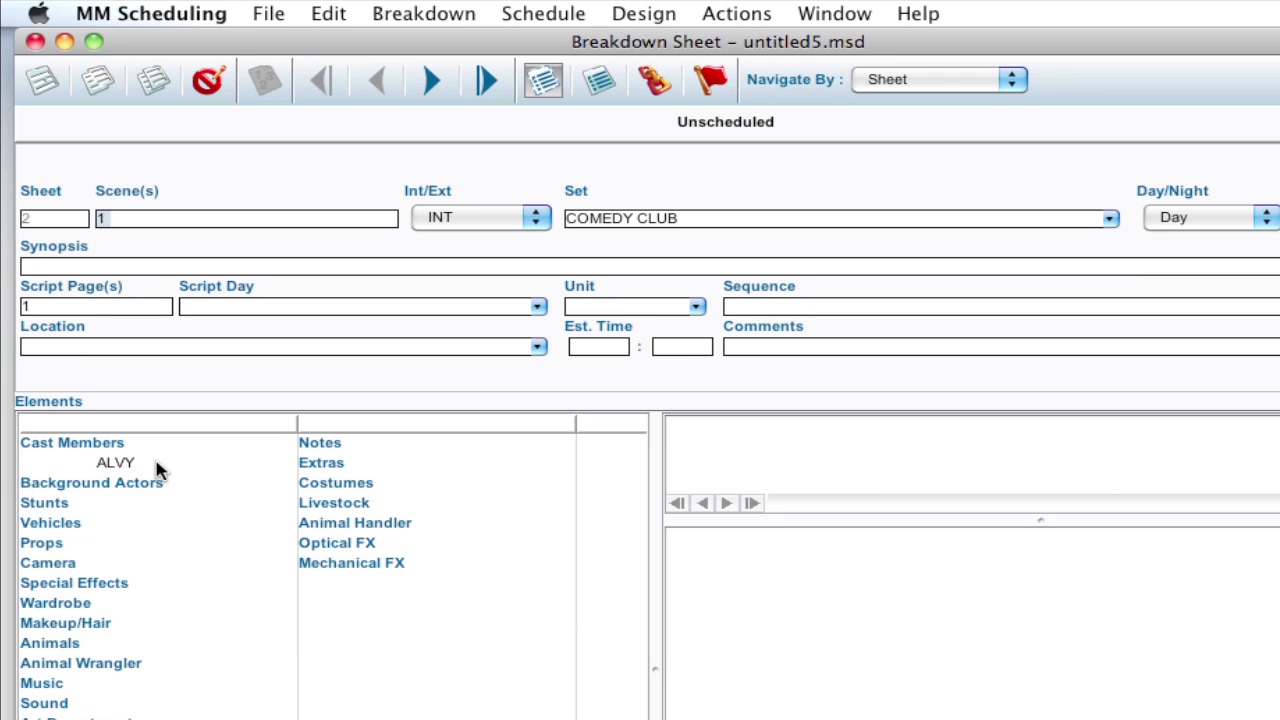
Step: Step forward to sheet 4, FULL SHOT OF HOUSE, then open the Default Stripboard Boneyard
click(430, 84)
click(430, 84)
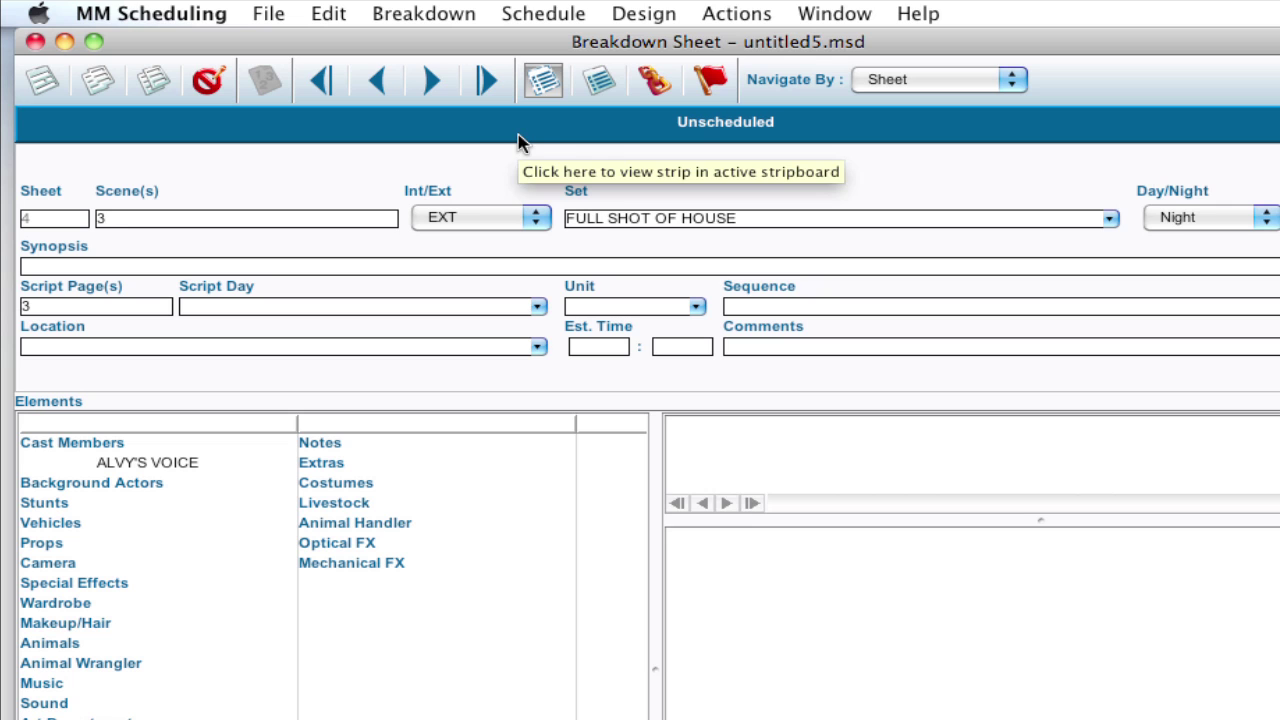
click(713, 133)
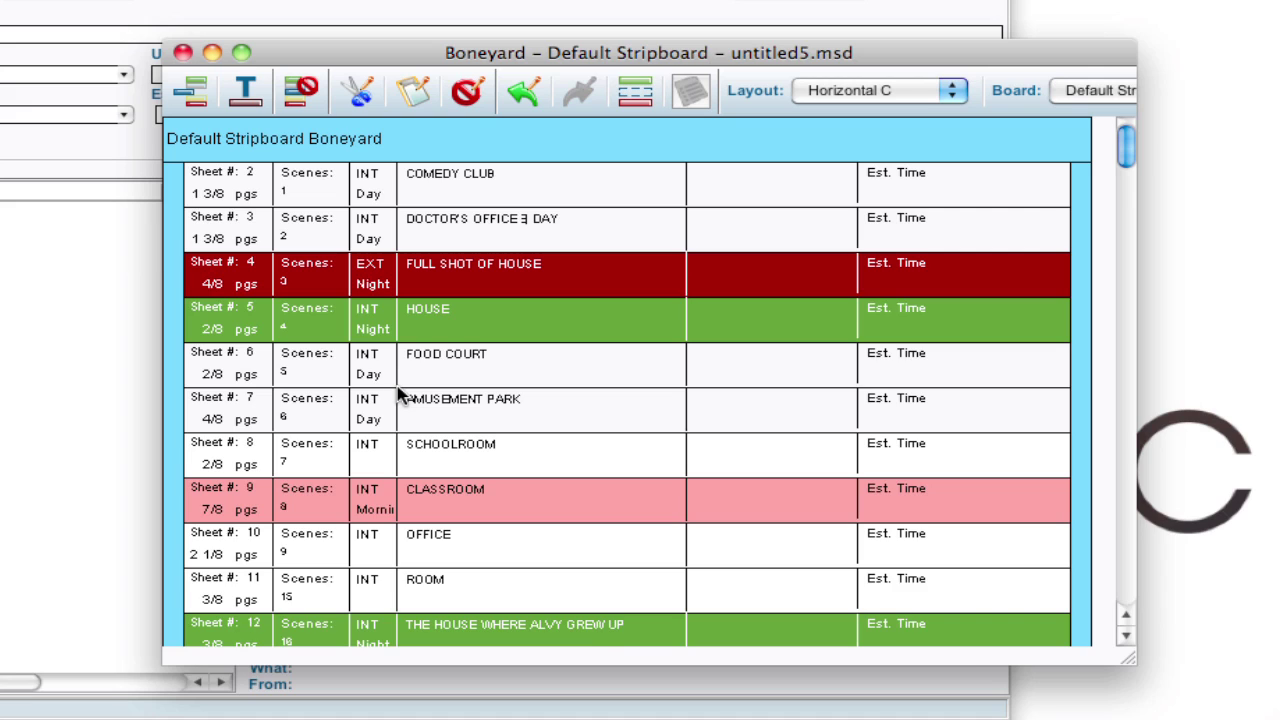
Step: Select all boneyard strips and drag them onto the stripboard, then undo that drag
key(super+a)
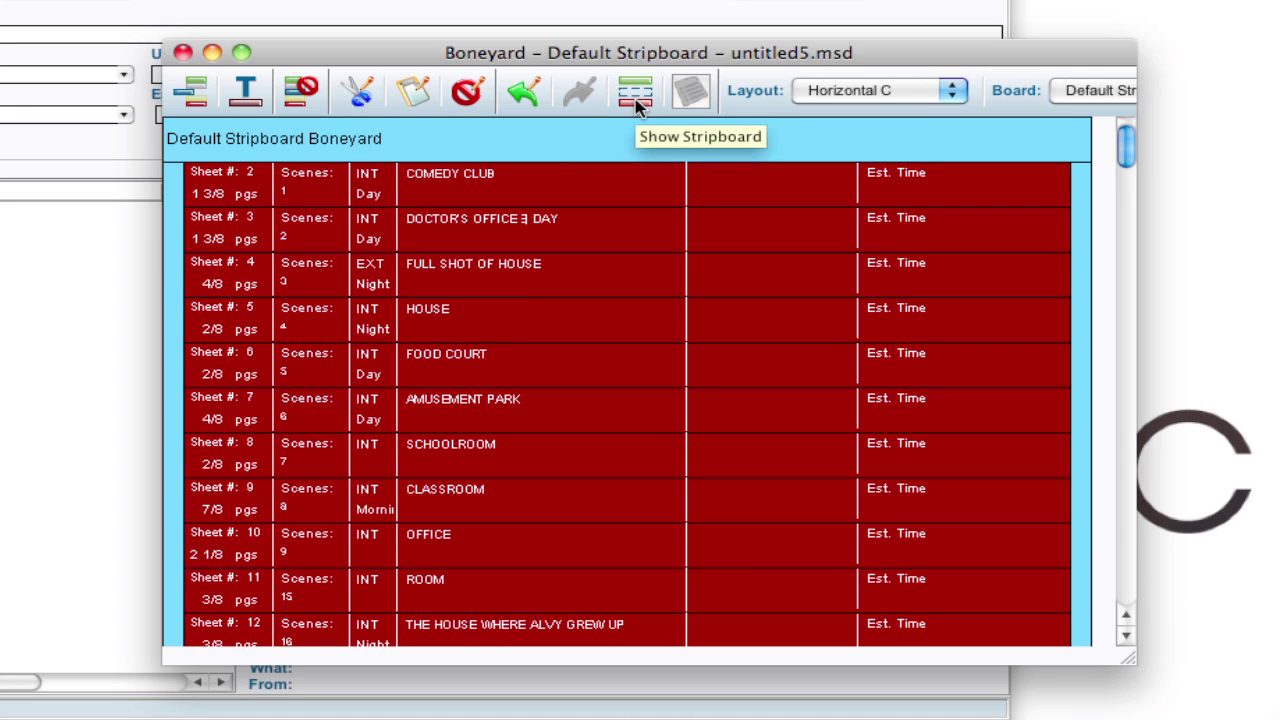
click(636, 100)
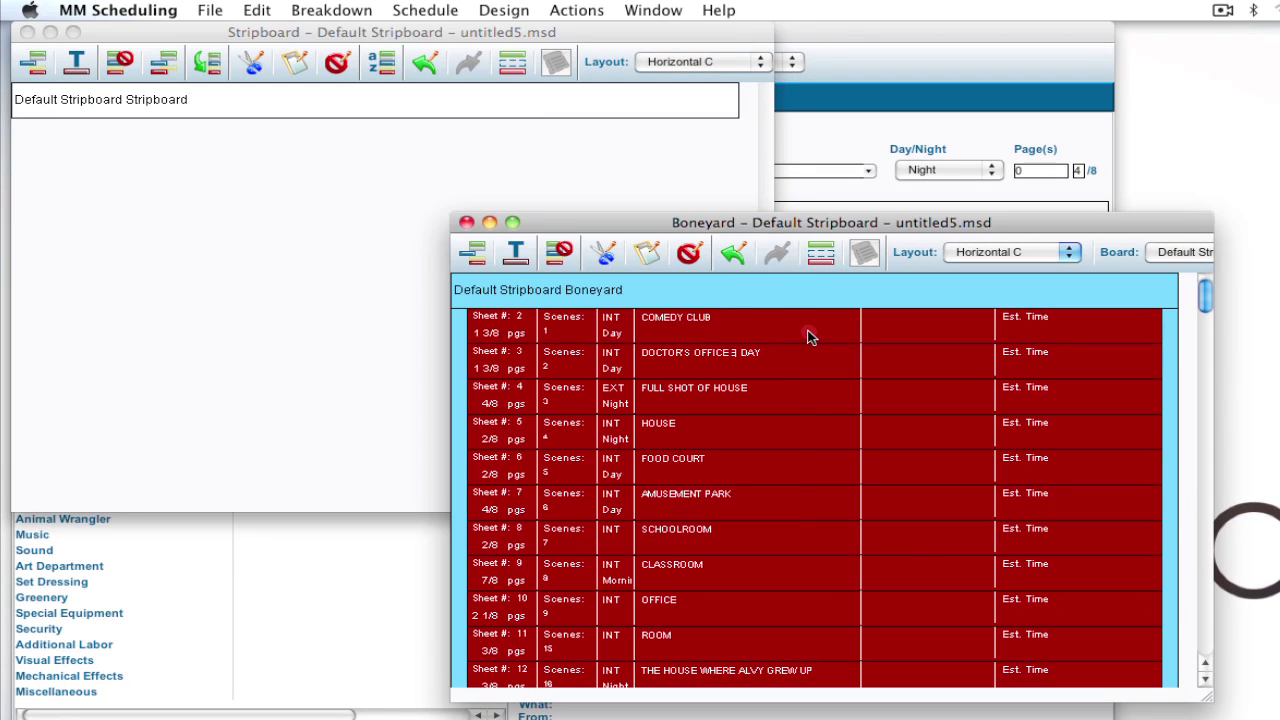
drag(808, 335, 507, 114)
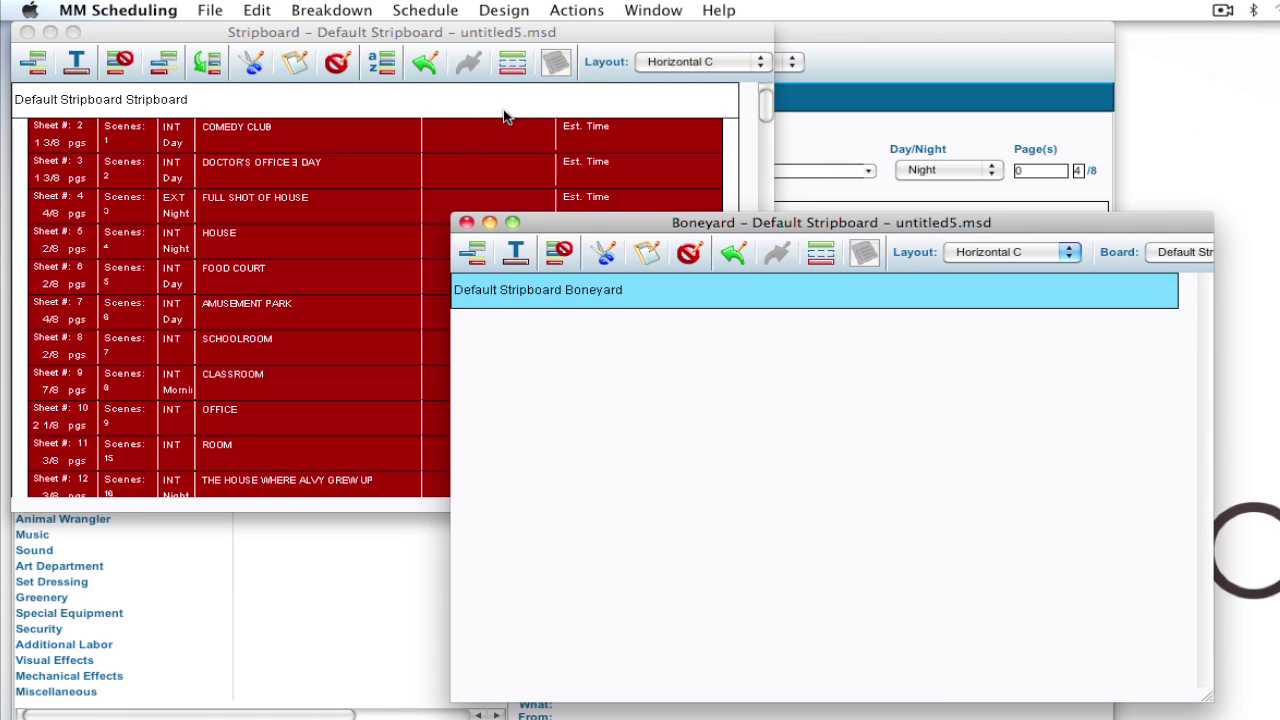
key(super+z)
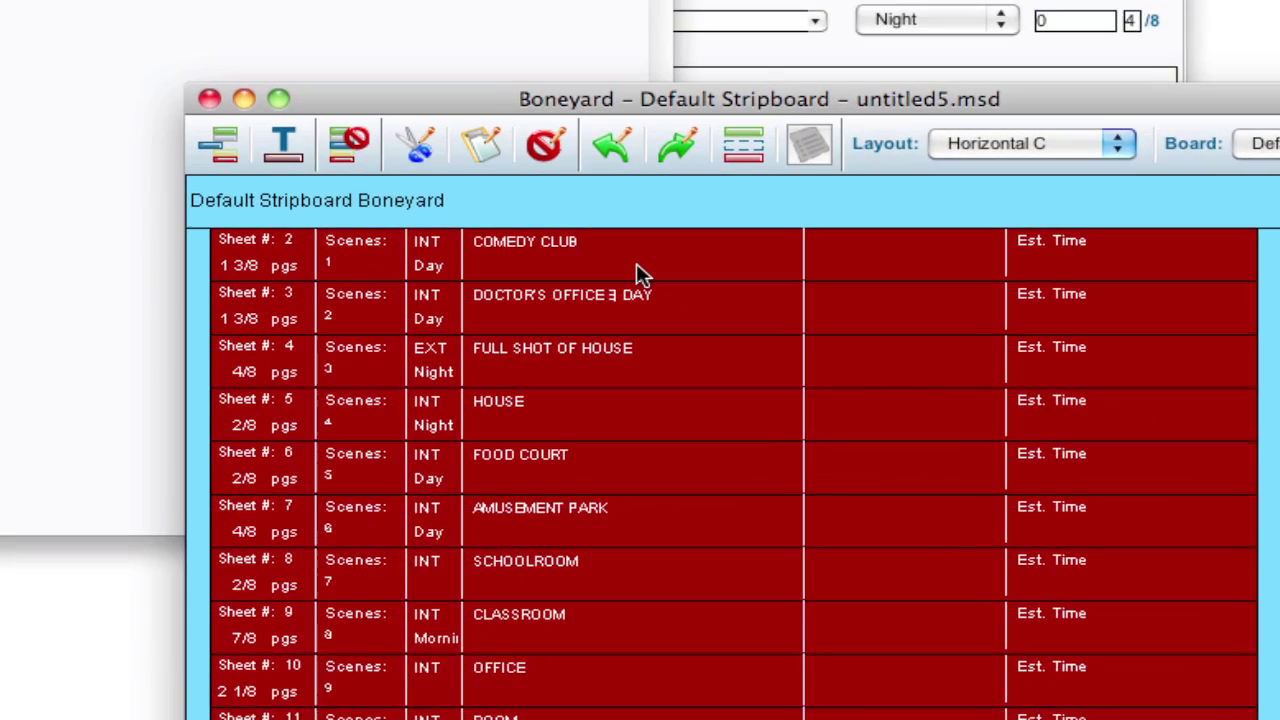
Step: Move the selected strips with Move To Stripboard, then close the Boneyard and Stripboard windows
right_click(752, 338)
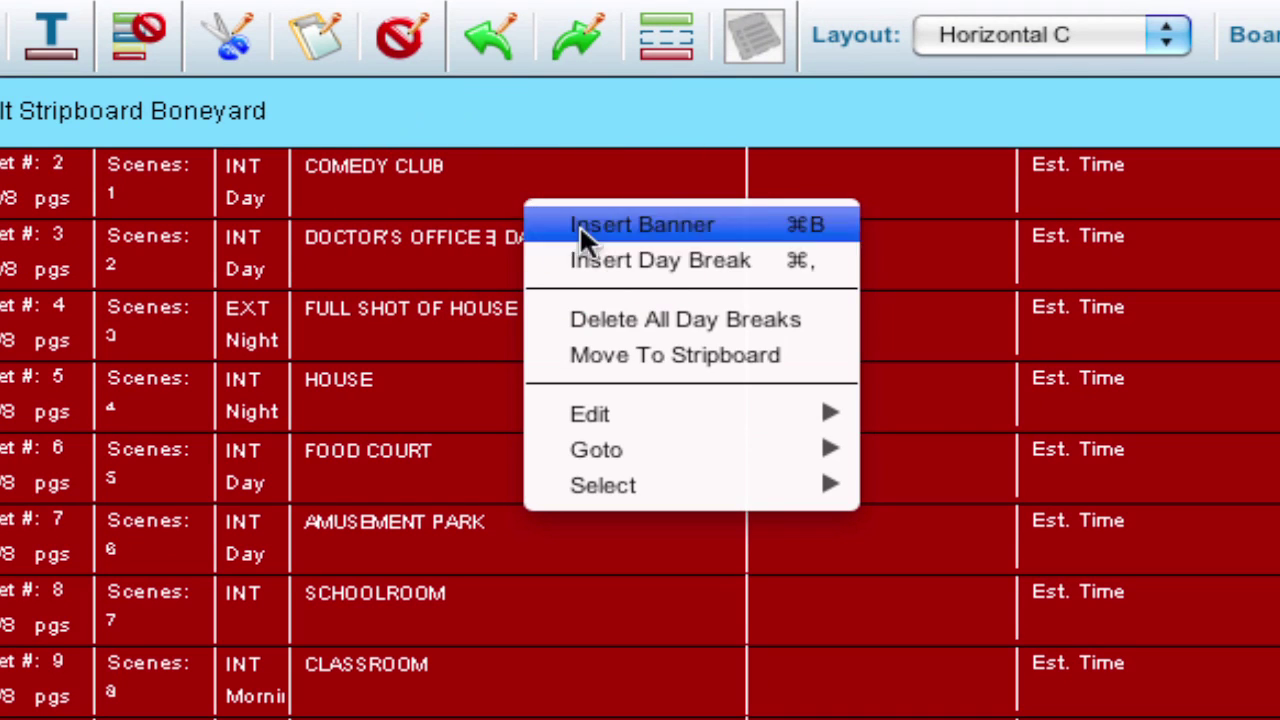
click(606, 358)
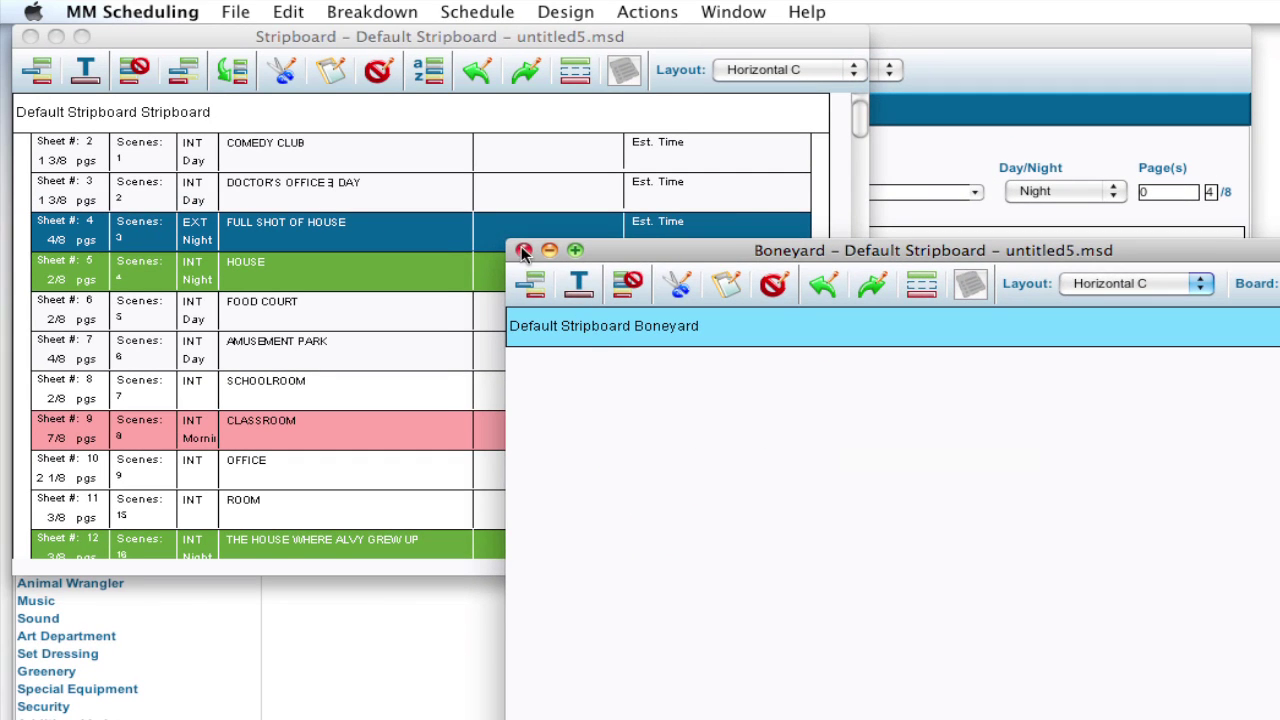
click(523, 250)
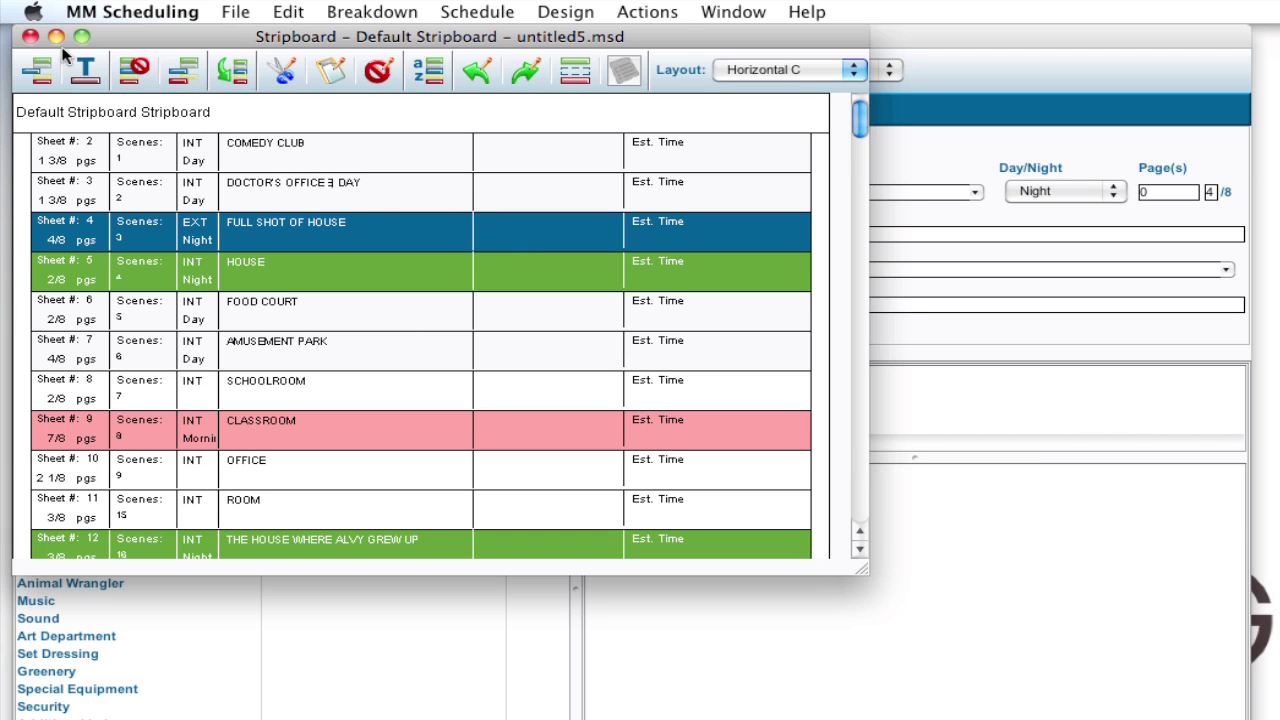
click(30, 37)
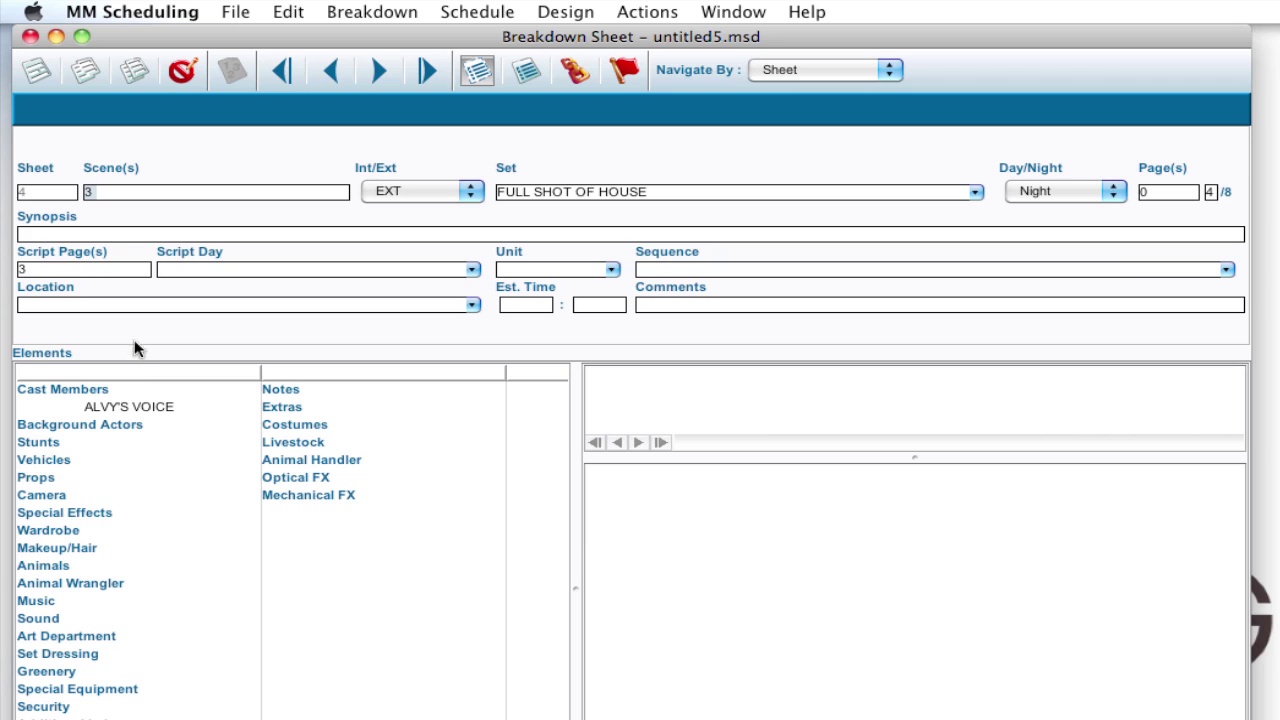
Step: Discard the previous schedule unsaved and create untitled6.msd from Default Template.mst
click(29, 37)
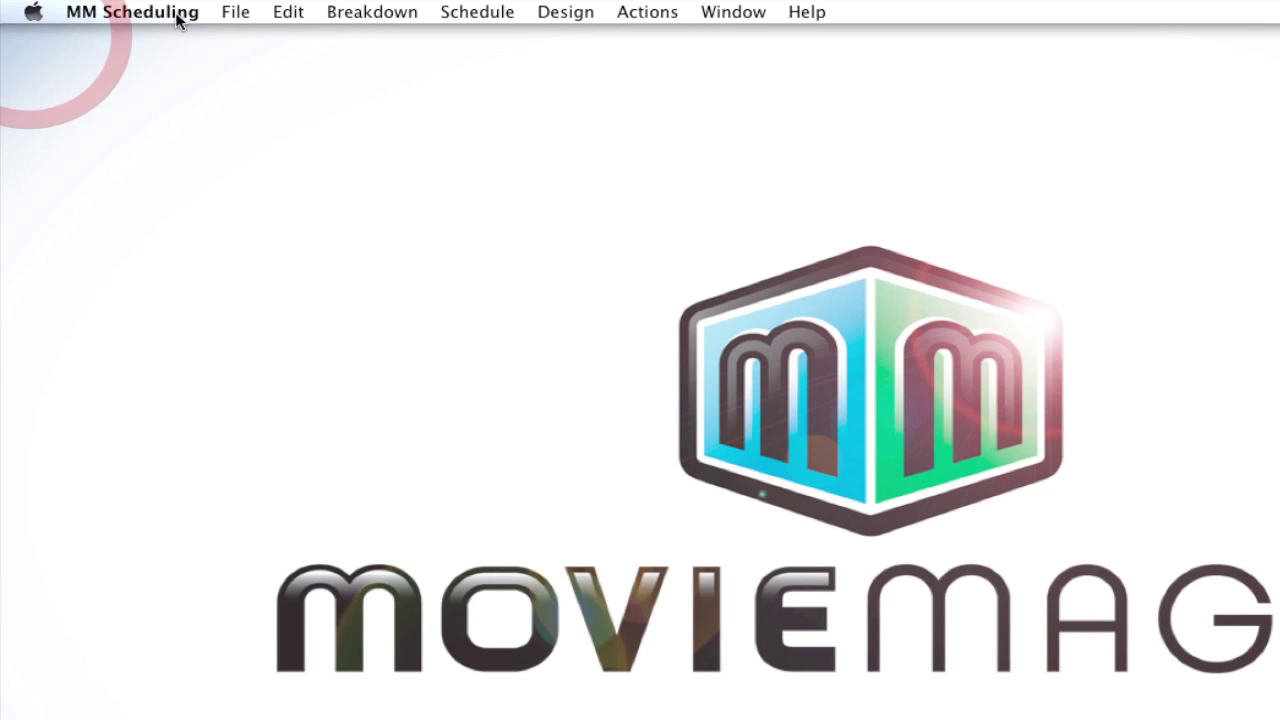
click(234, 11)
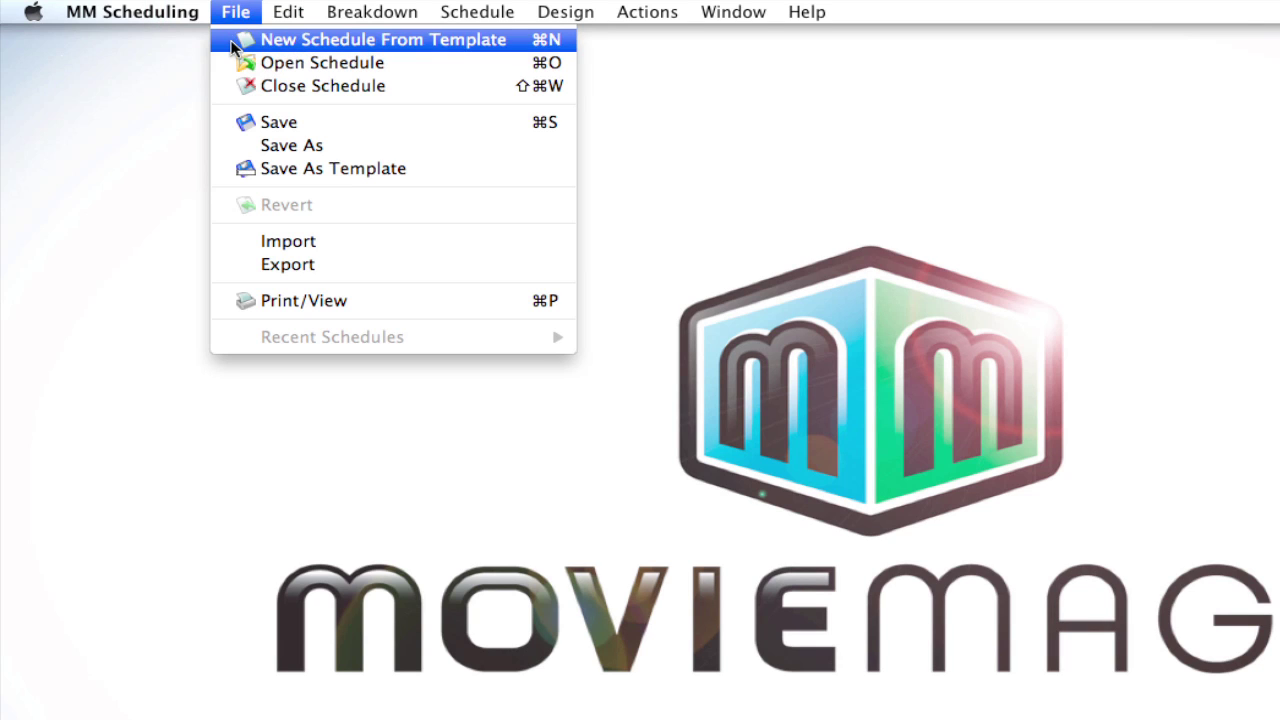
click(231, 40)
click(295, 175)
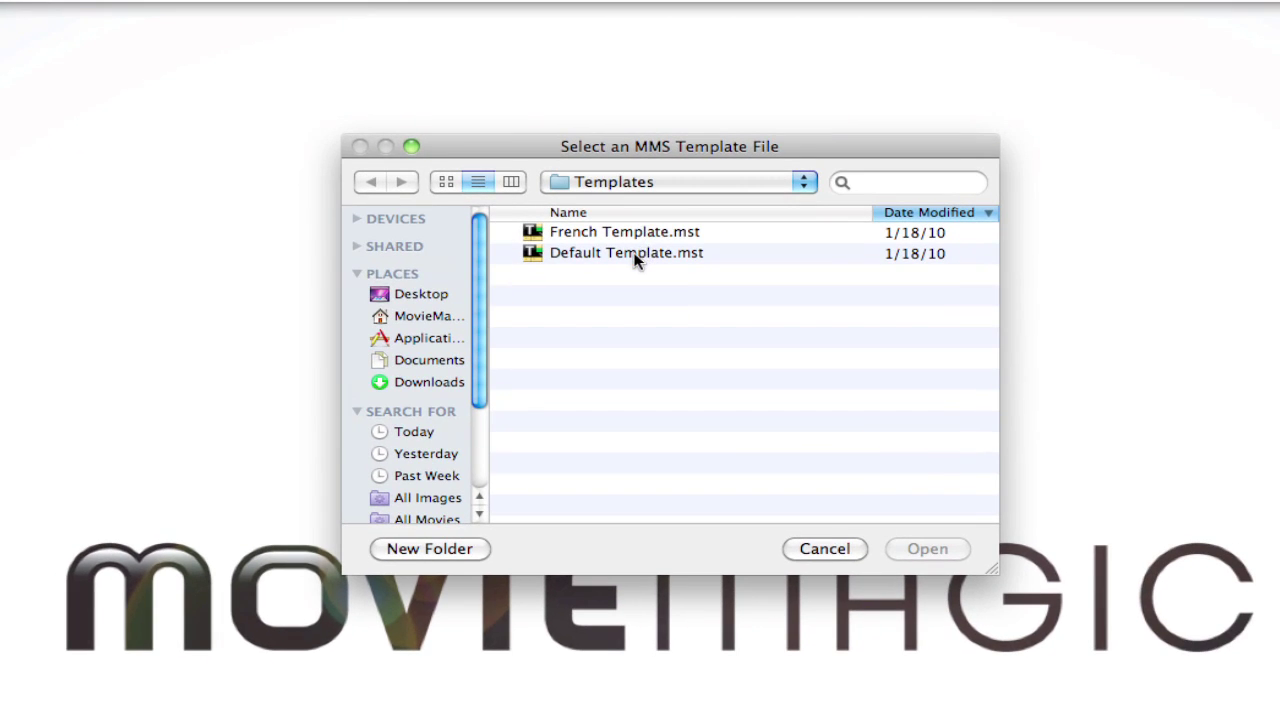
click(636, 256)
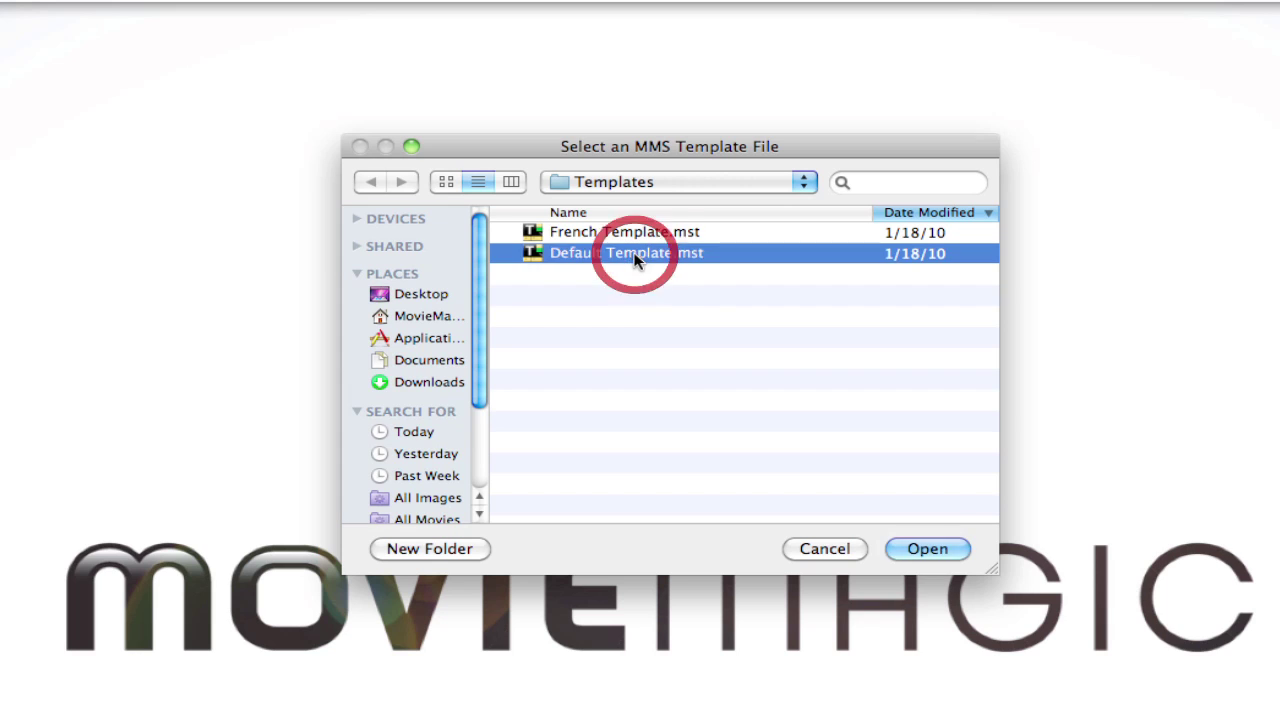
click(926, 550)
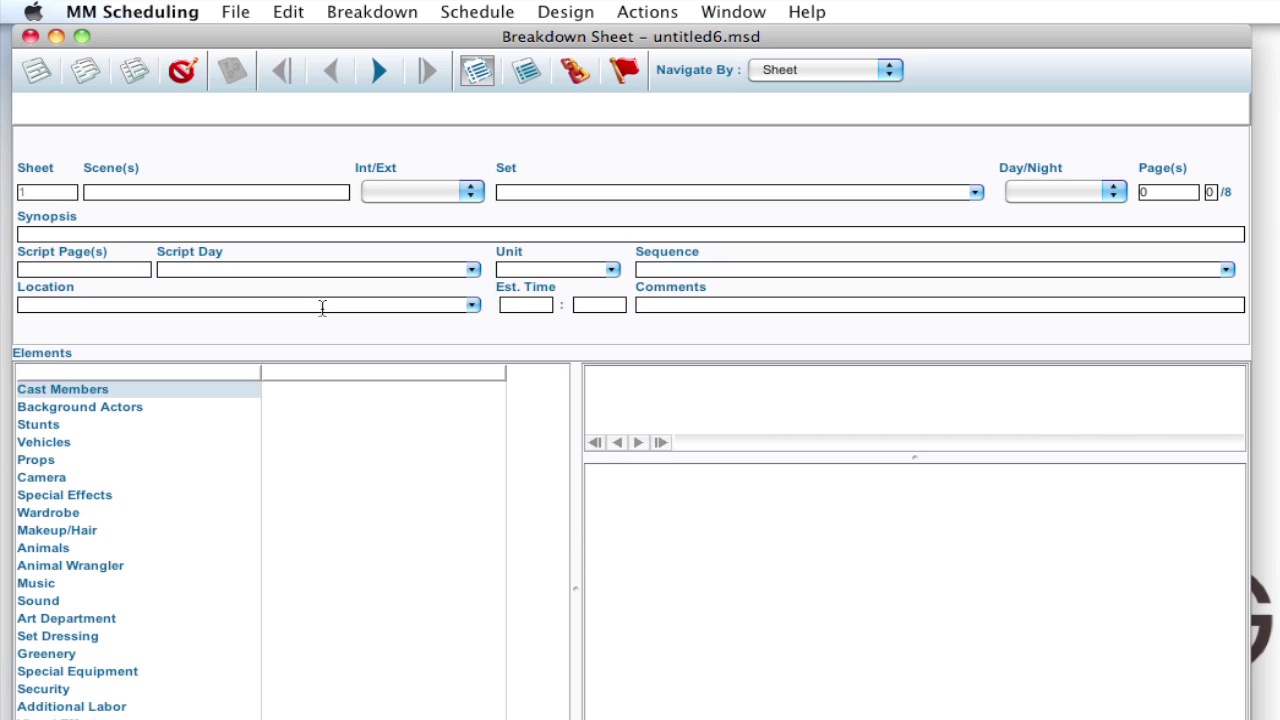
Step: Import Script with Elements.sex from the Desktop, agreeing to add its categories and elements
click(236, 11)
click(237, 241)
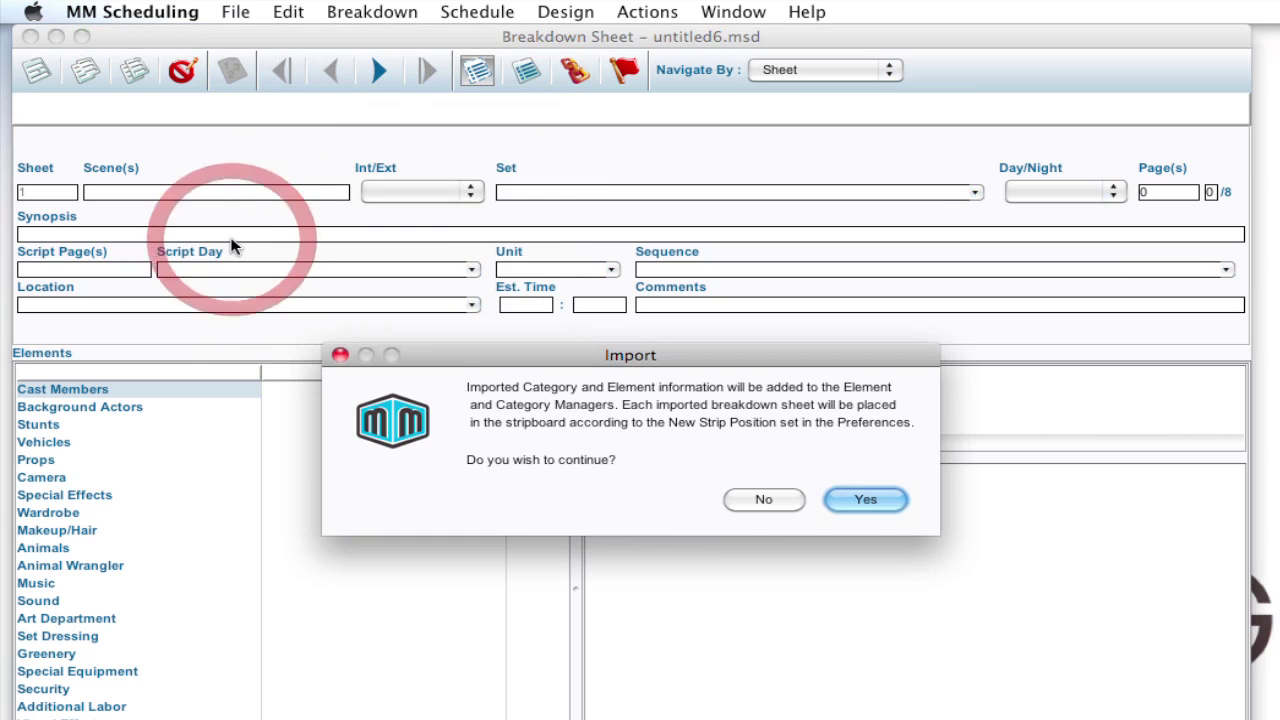
click(868, 502)
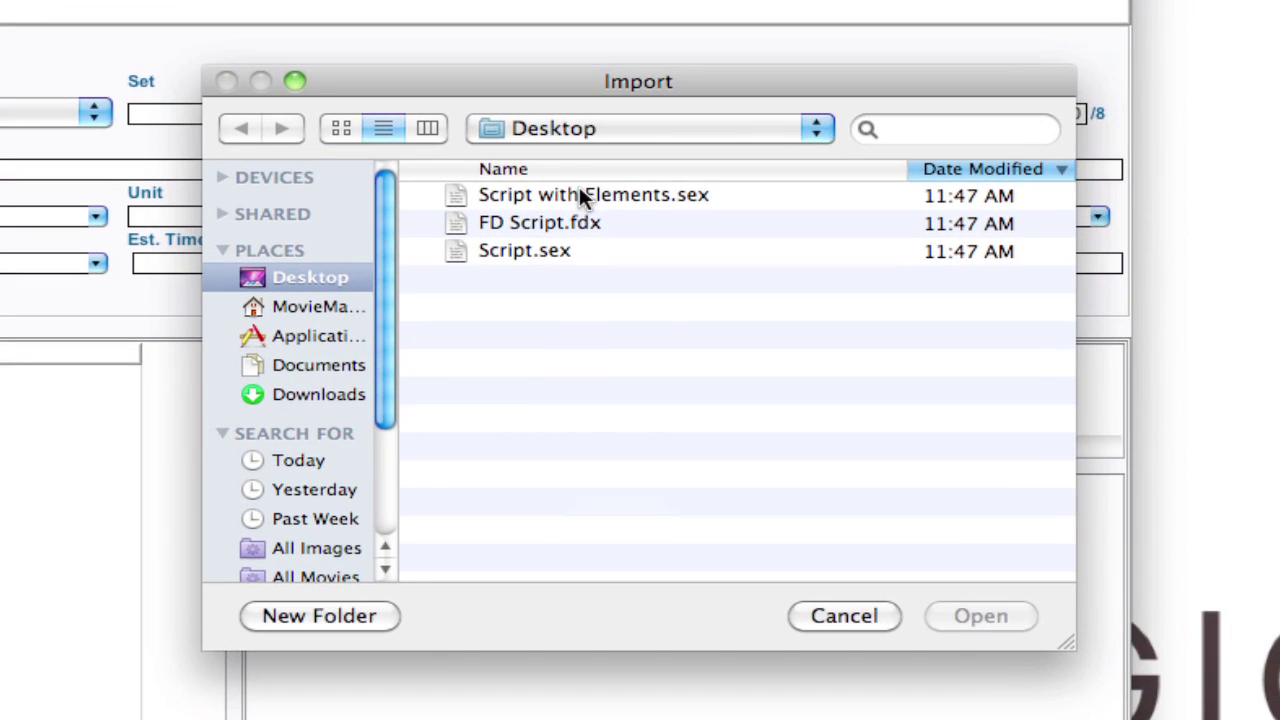
click(836, 253)
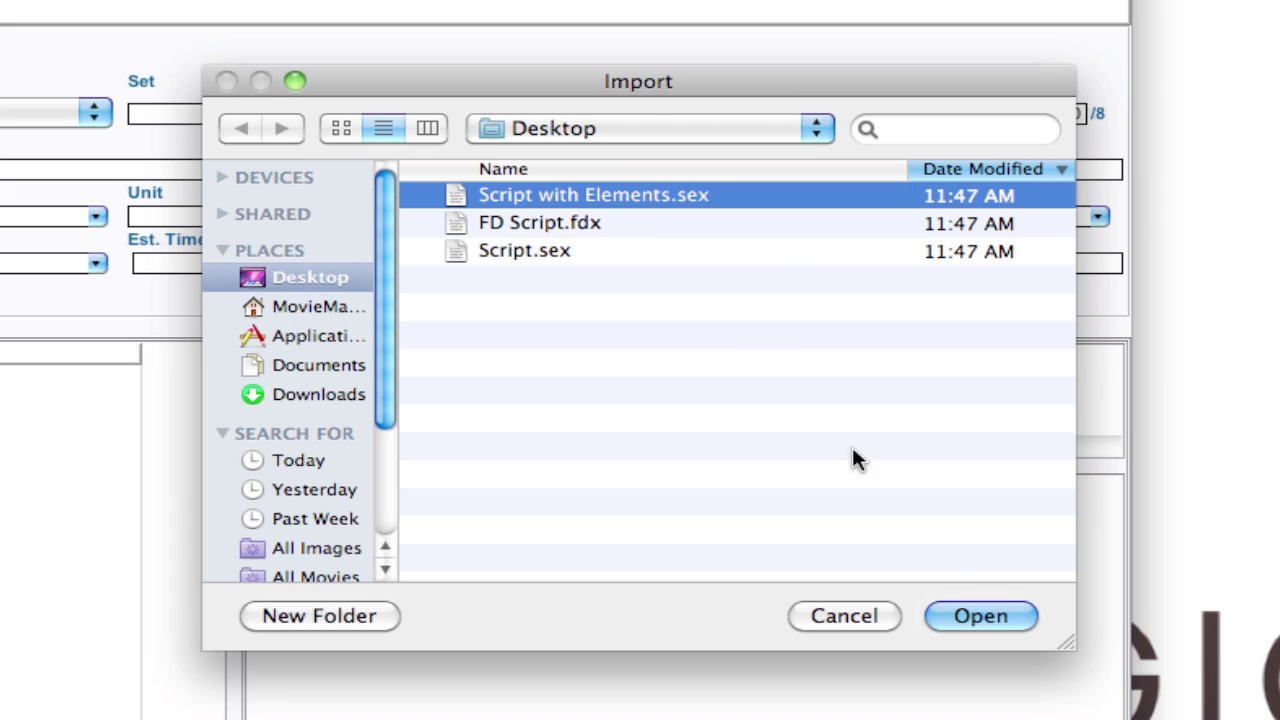
click(978, 615)
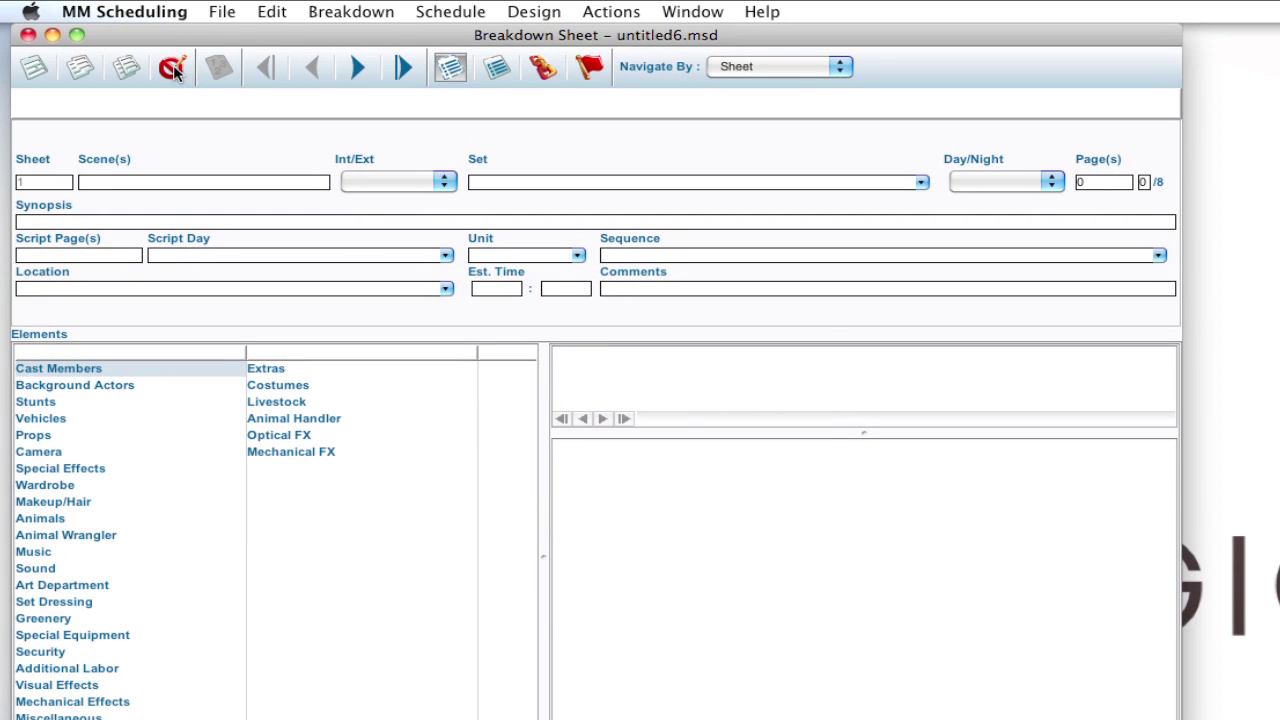
Step: Delete the blank first sheet, advance to the next sheet, then close the breakdown sheet window
click(172, 68)
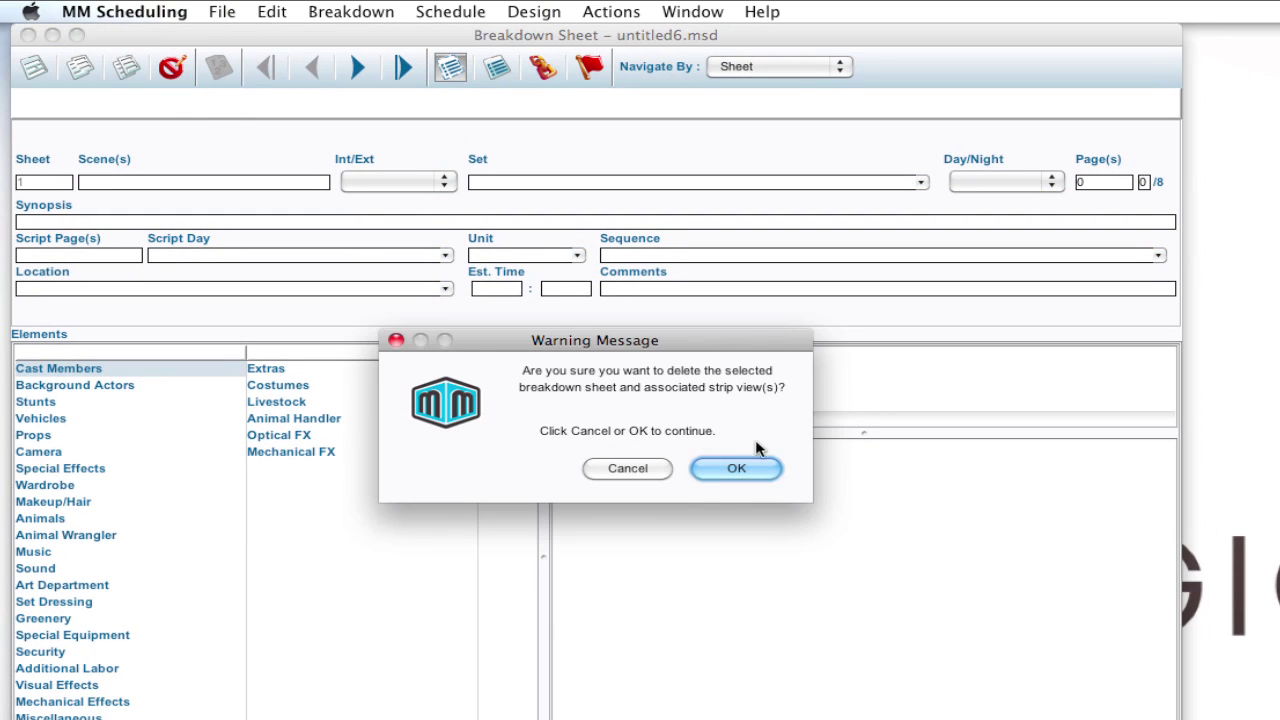
click(746, 466)
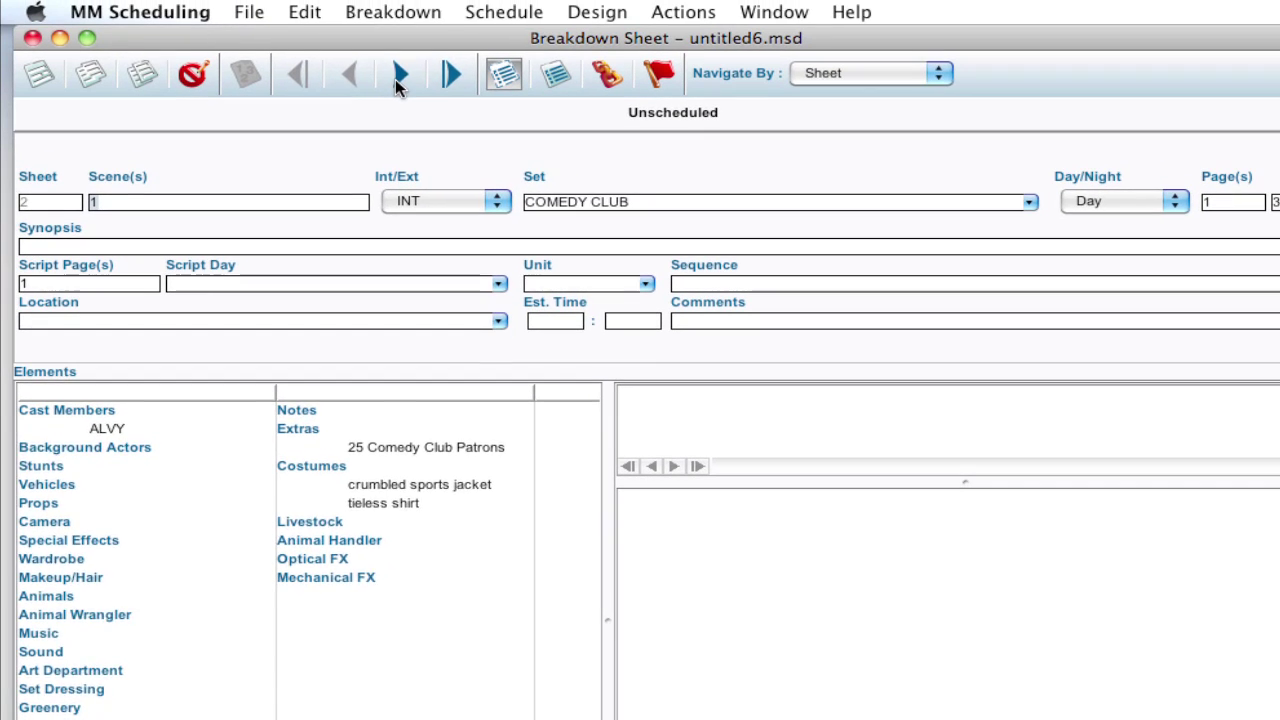
click(397, 78)
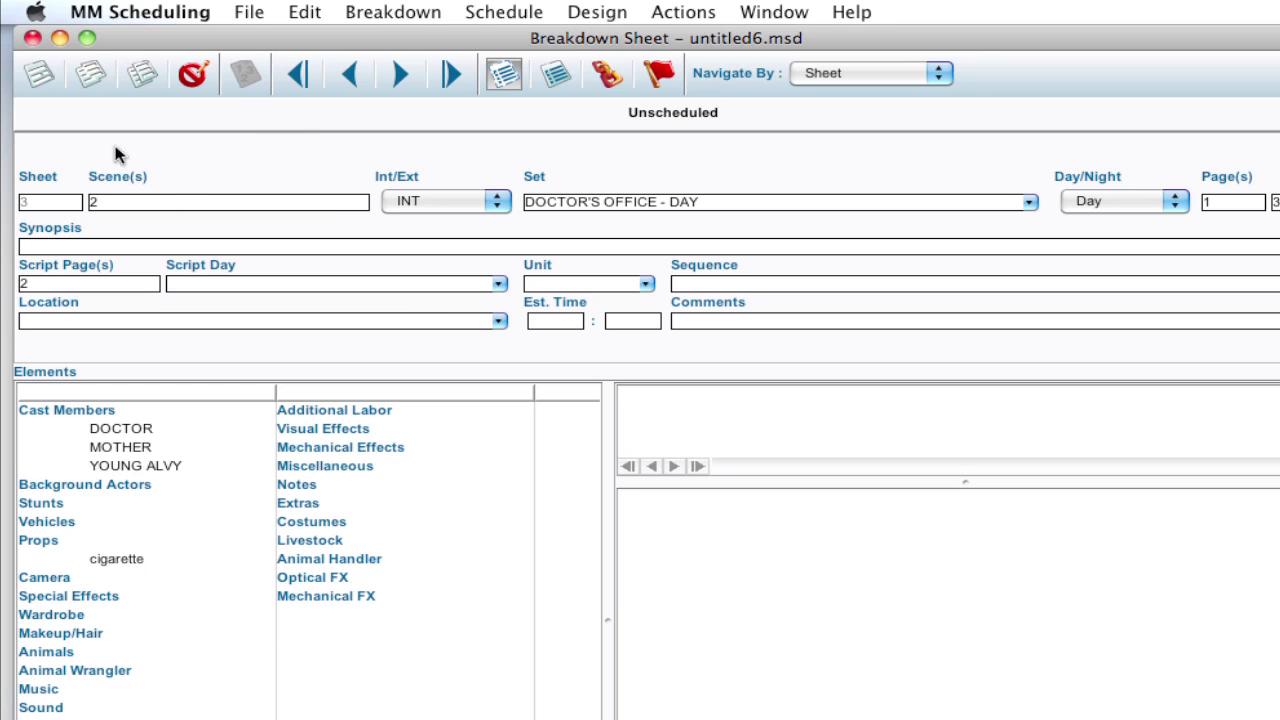
click(33, 38)
Step: Start untitled7.msd from a template without saving the imported schedule, then reopen the File menu
click(249, 12)
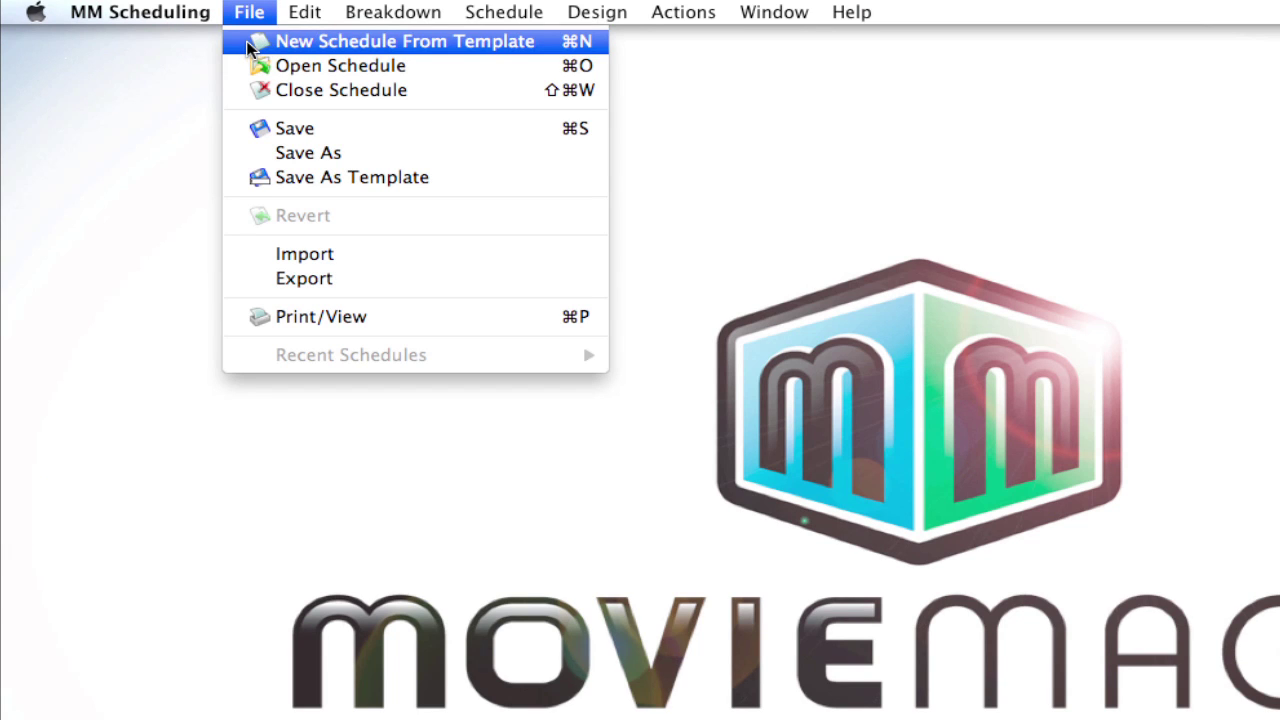
click(250, 43)
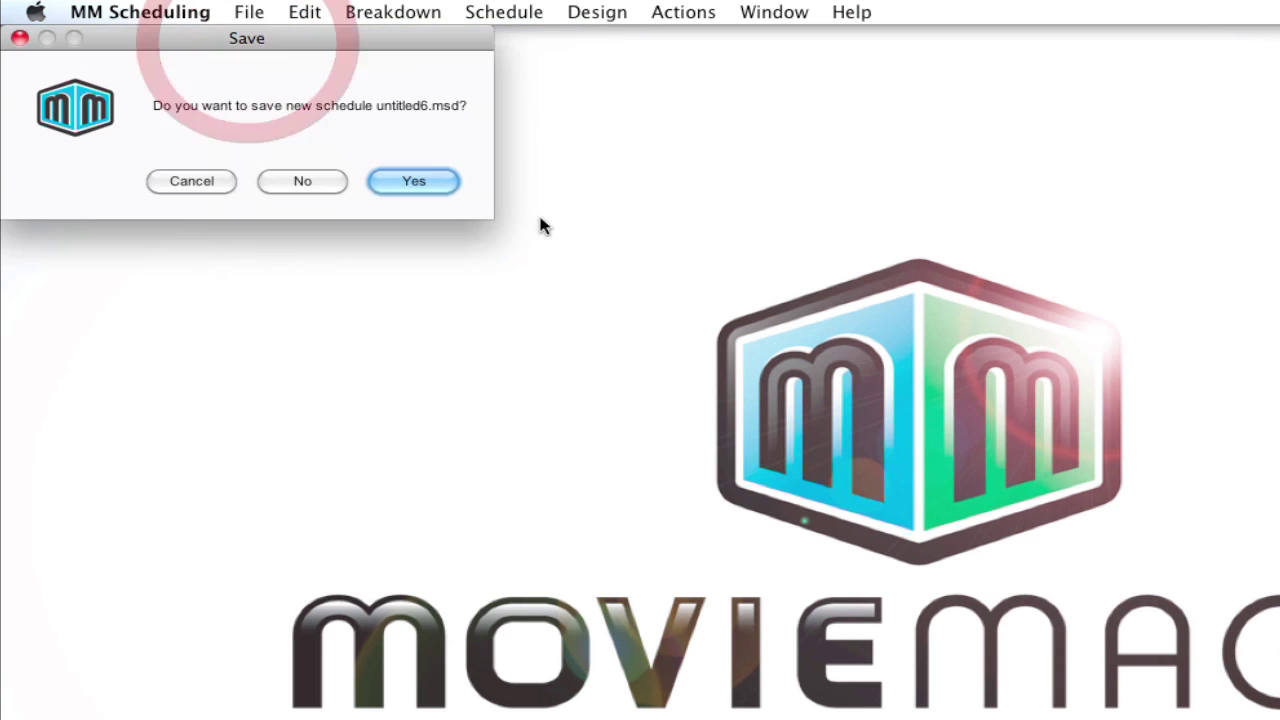
click(323, 190)
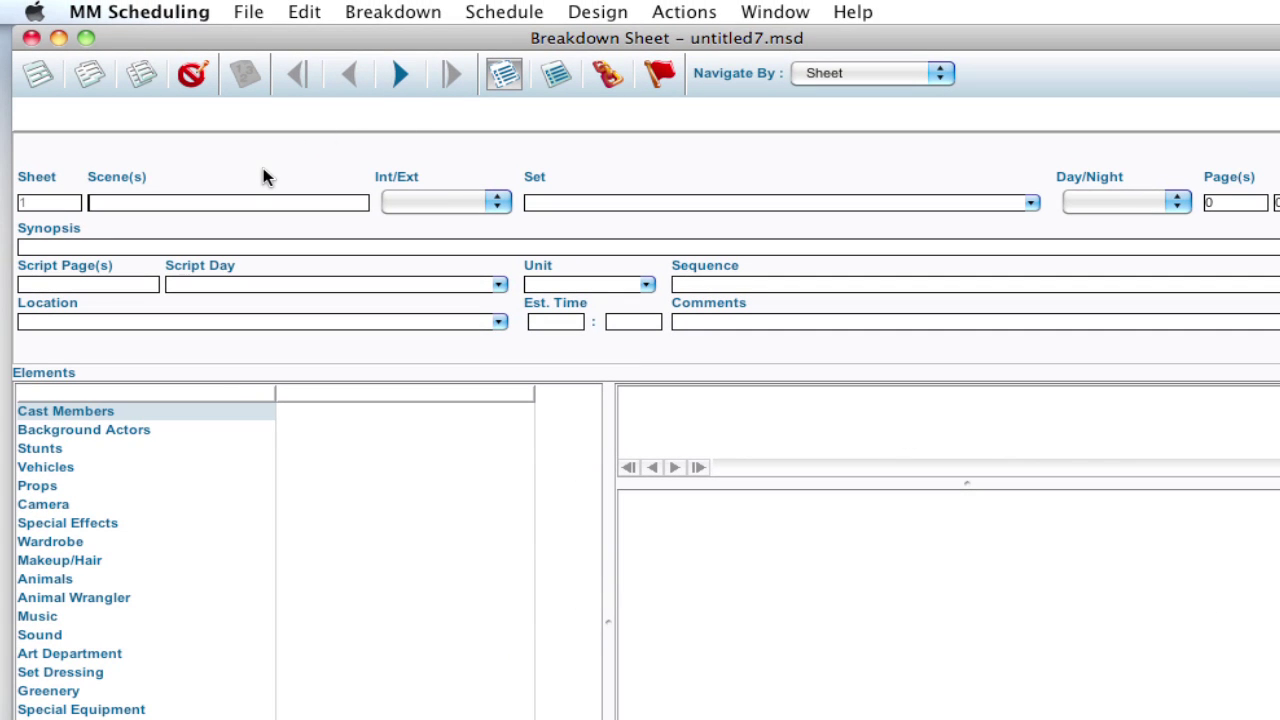
click(249, 11)
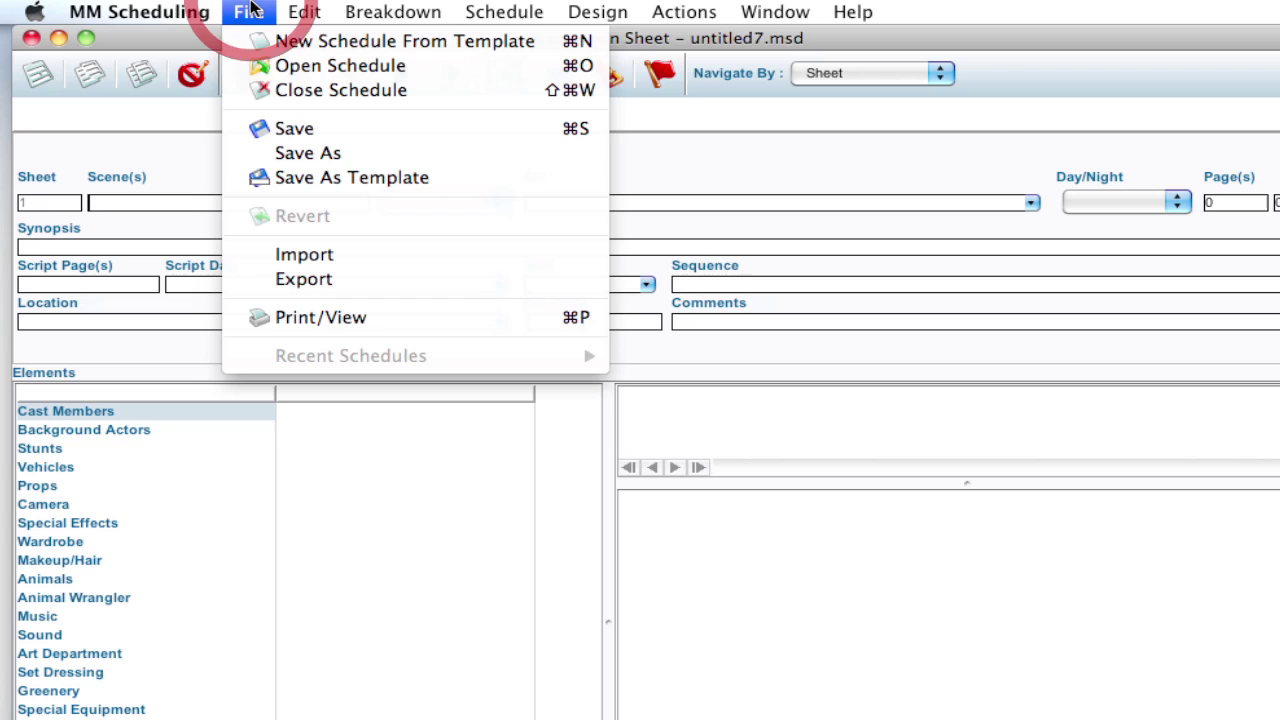
Step: Import FD Script.fdx from the Desktop, accepting the new categories and elements
click(249, 260)
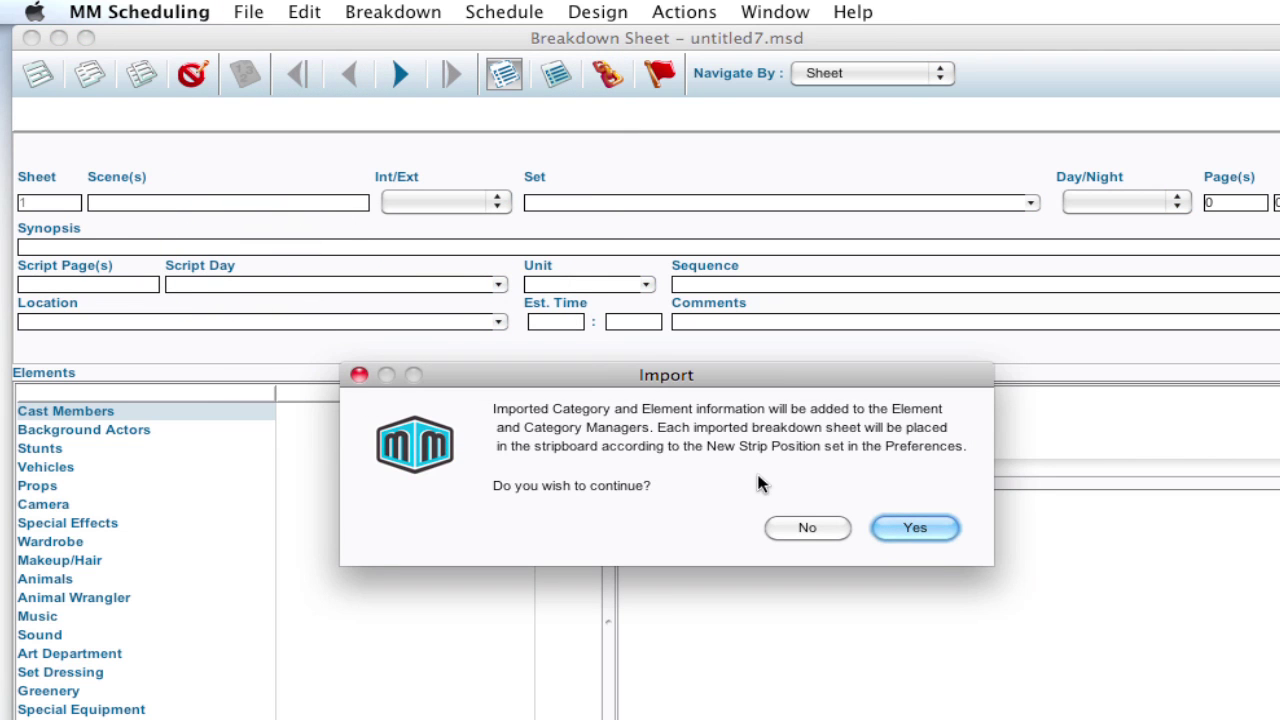
click(918, 528)
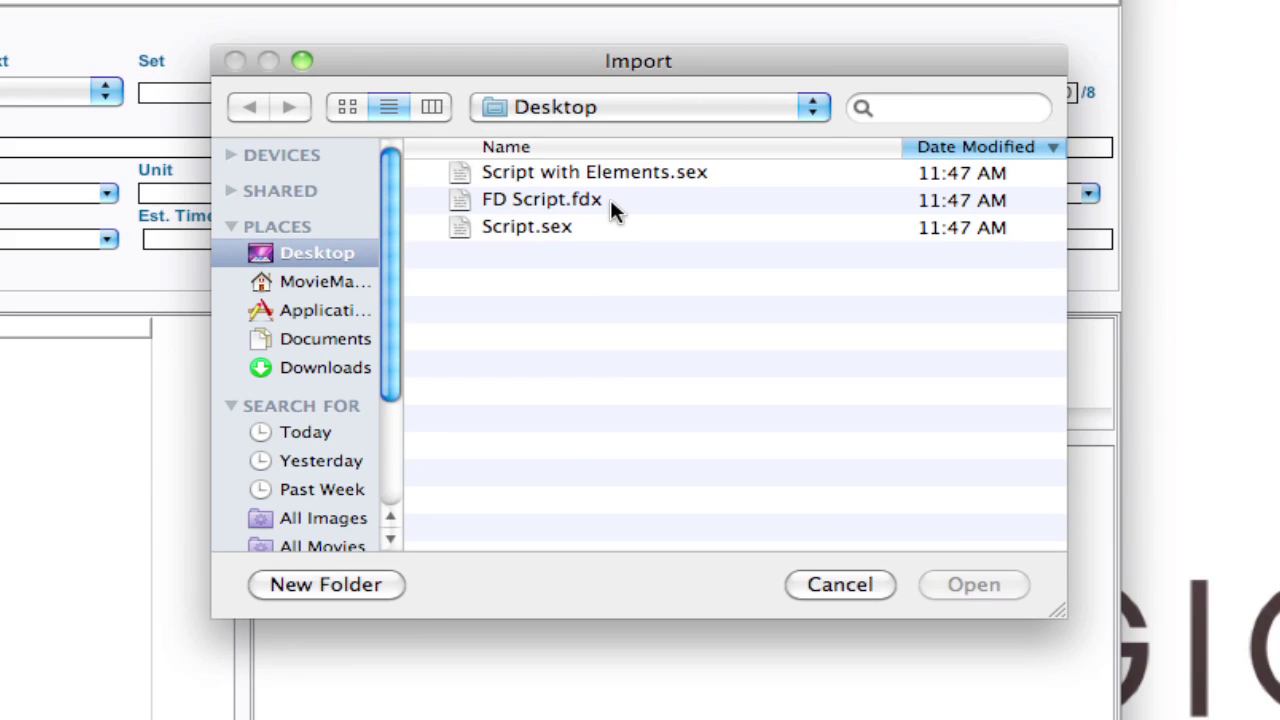
click(558, 202)
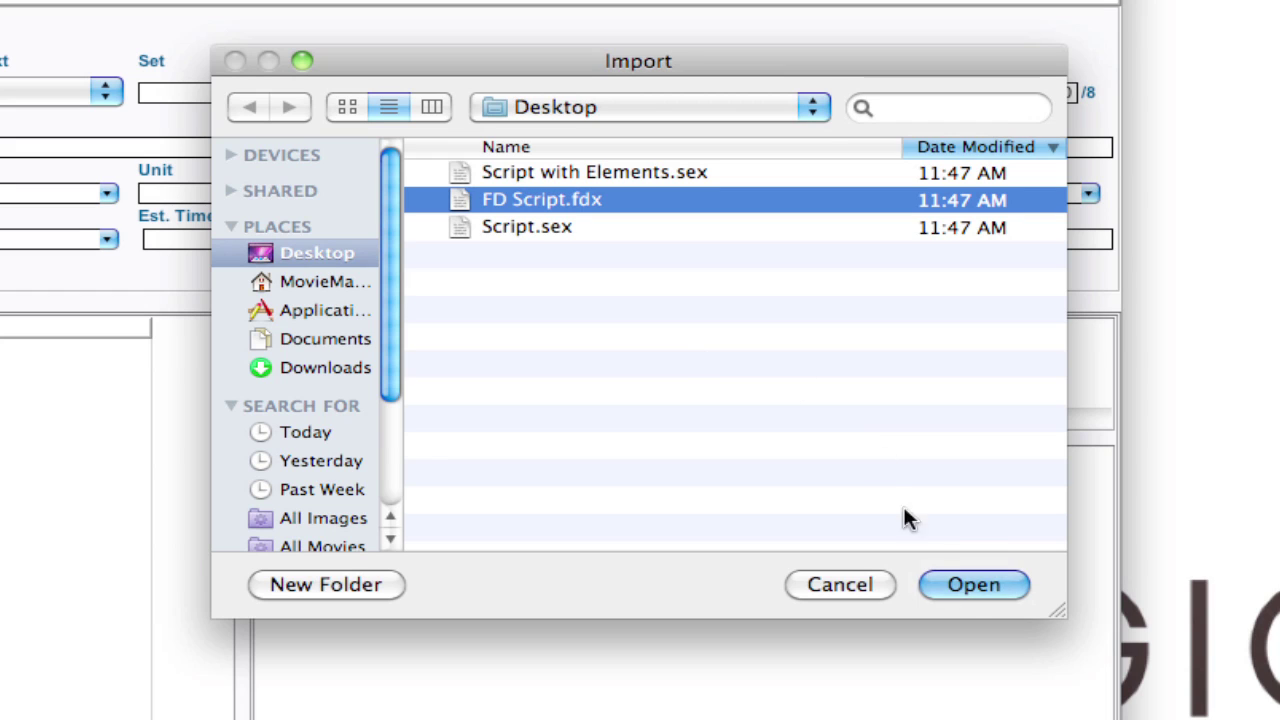
click(961, 585)
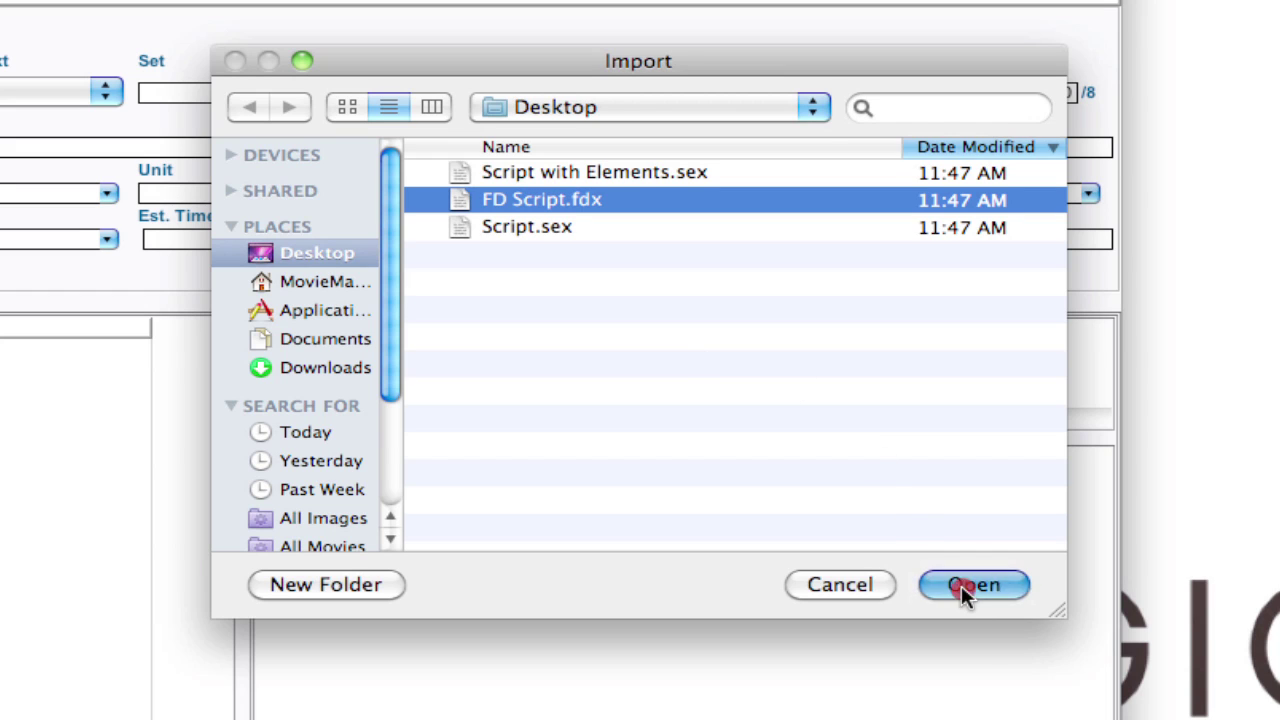